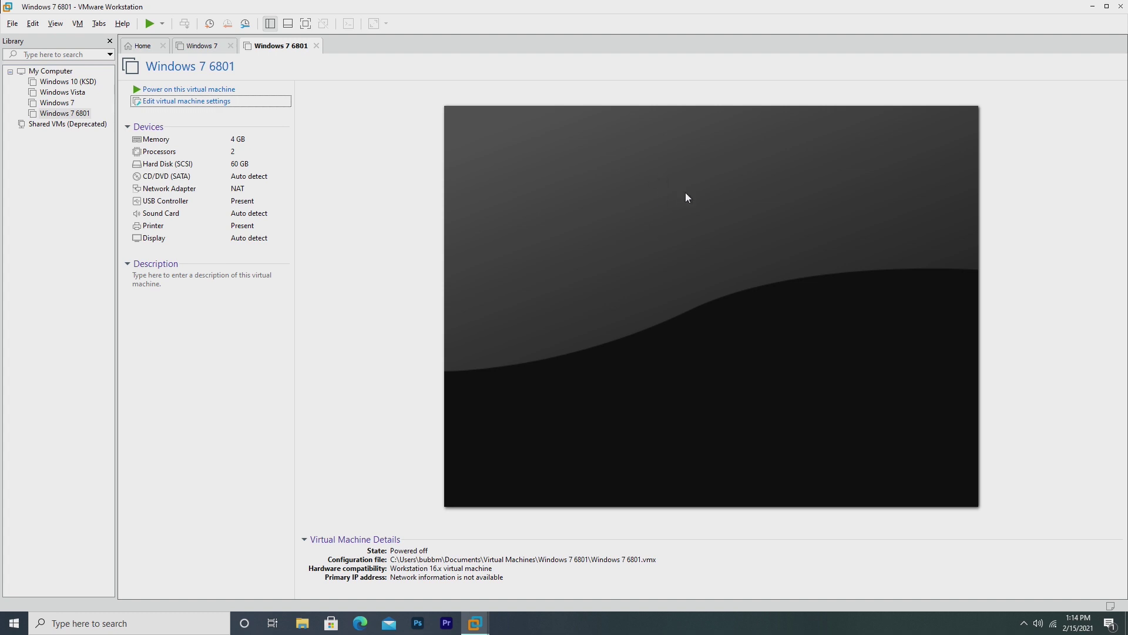
Step: Set the virtual machine's CD/DVD drive to use the Windows 7 build 6801 ISO image and save the settings
left_click(228, 101)
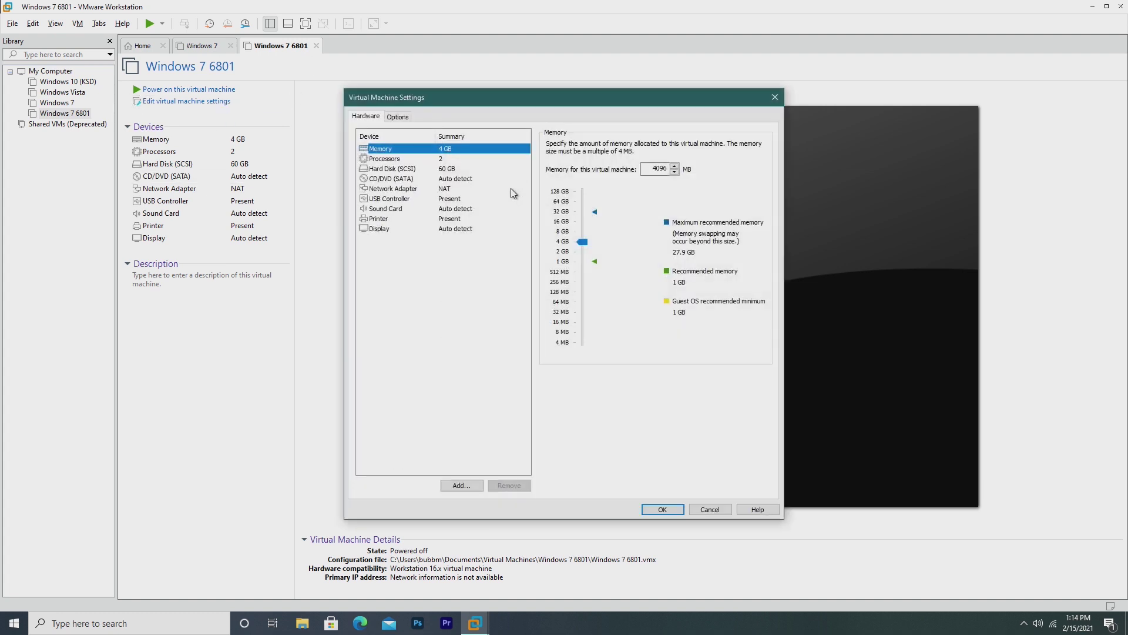
left_click(467, 160)
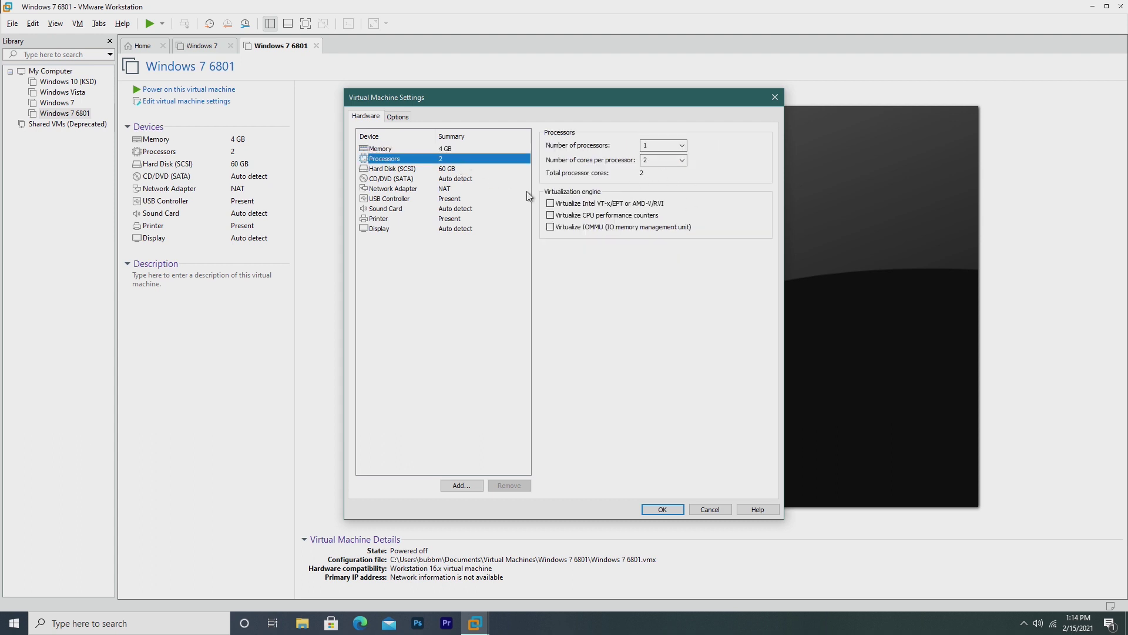
left_click(467, 168)
left_click(470, 179)
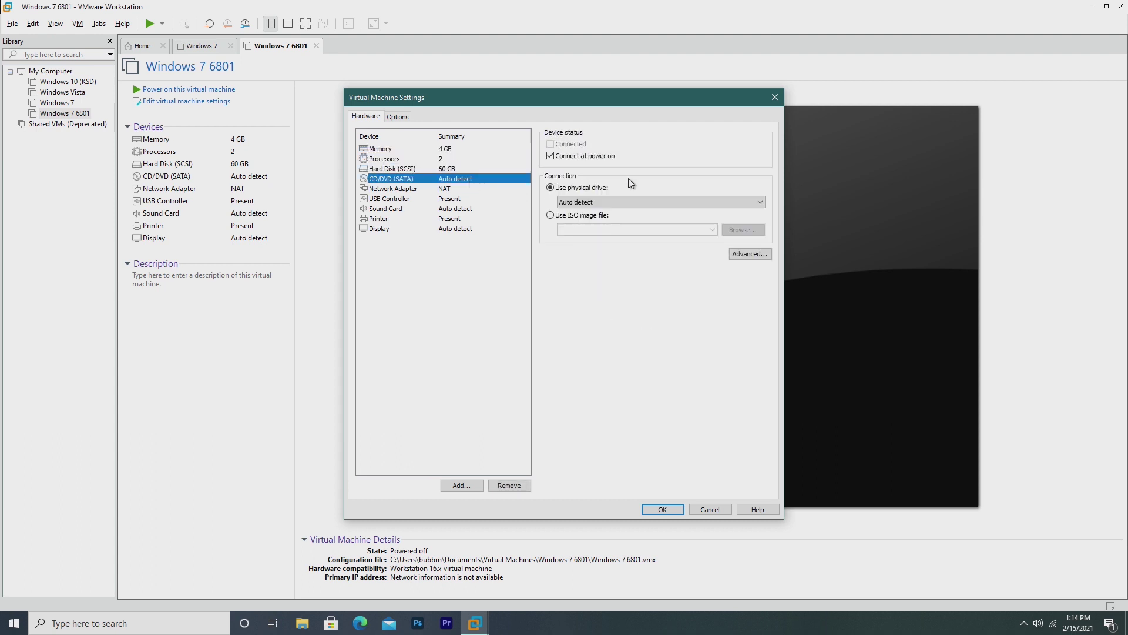
left_click(573, 216)
left_click(757, 231)
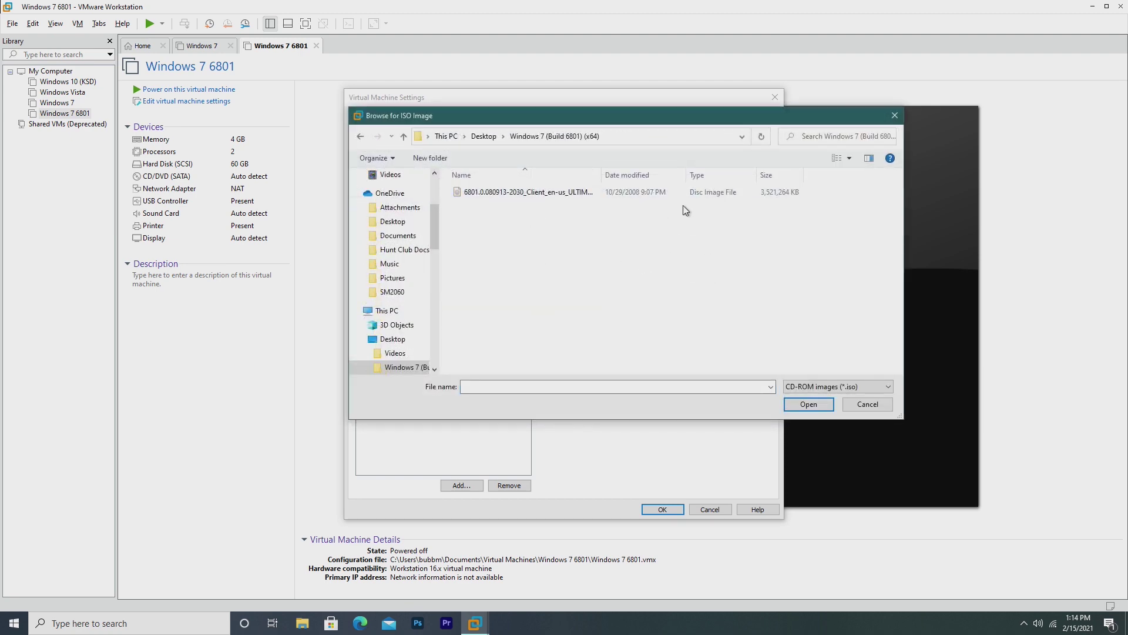
left_click(632, 195)
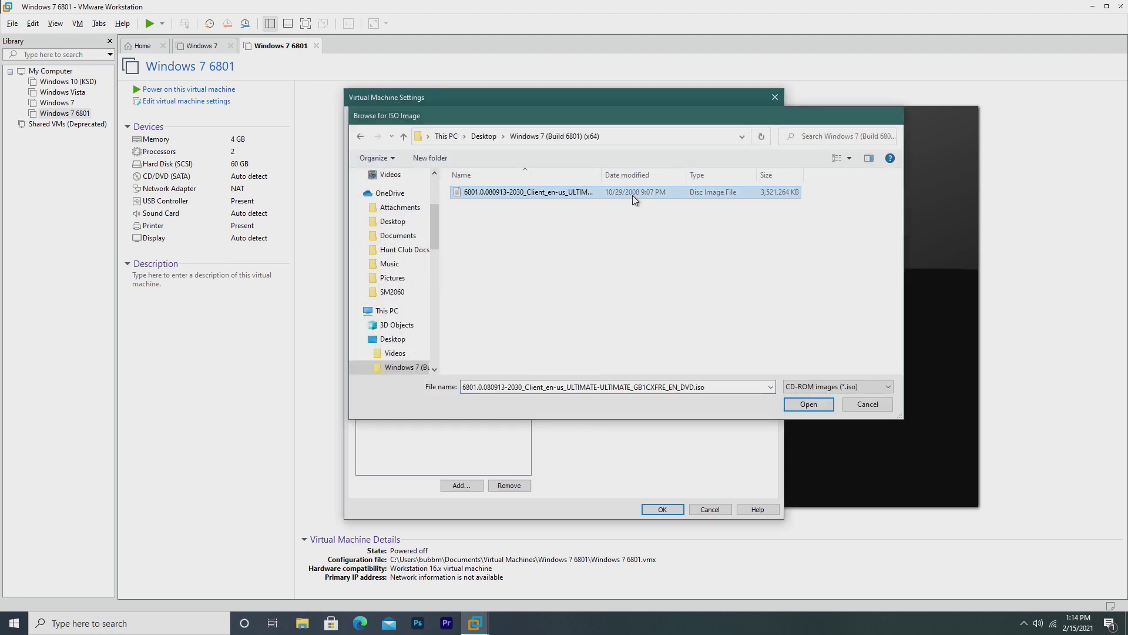
double_click(632, 195)
left_click(662, 508)
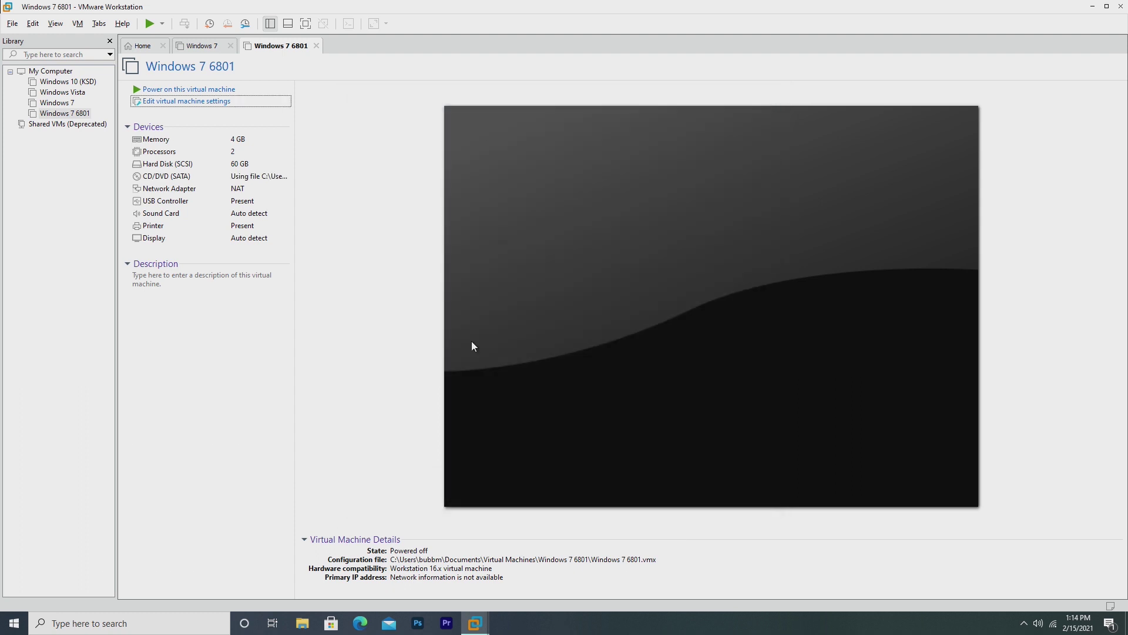
Step: Power on the Windows 7 6801 virtual machine and enter BIOS setup through its boot menu
left_click(256, 95)
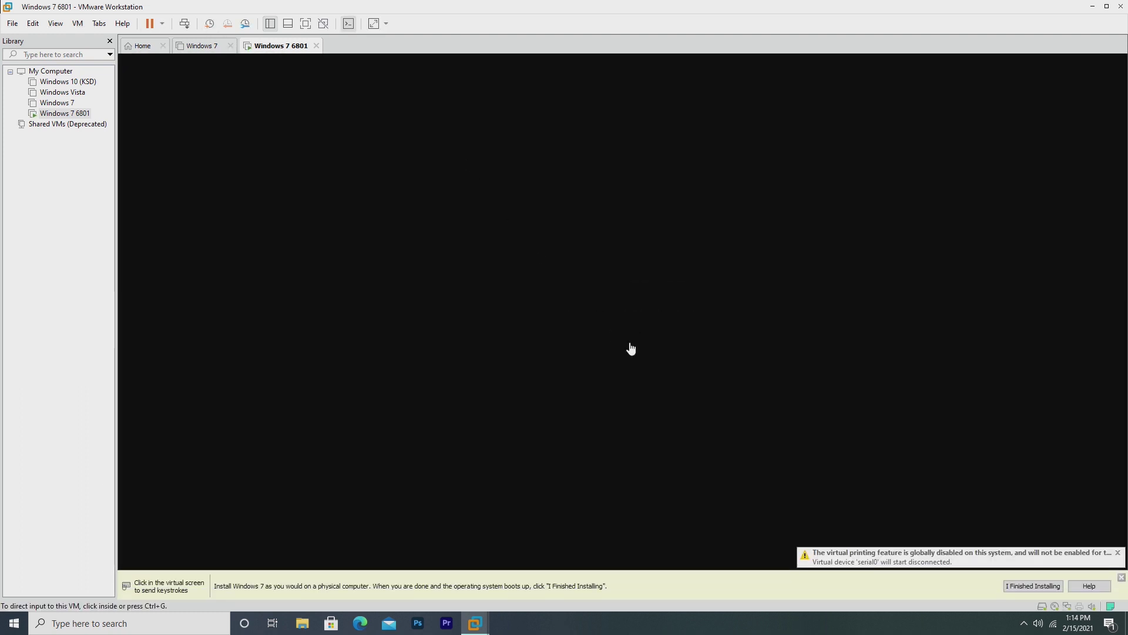
key("Escape")
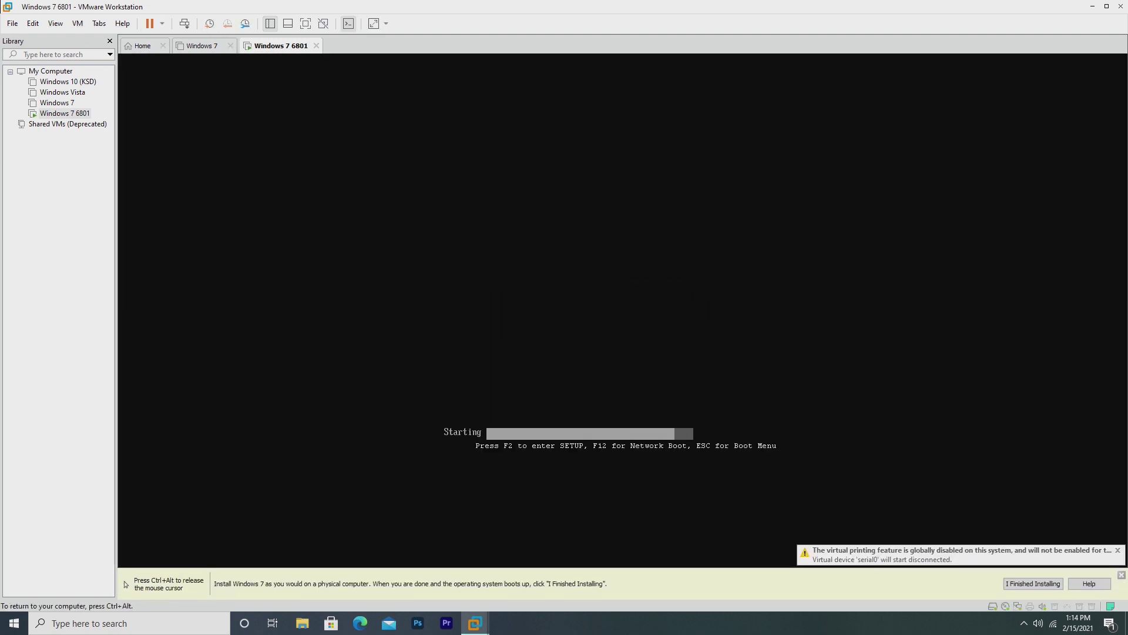
key("Down")
key("Down")
key("Down")
key("Down")
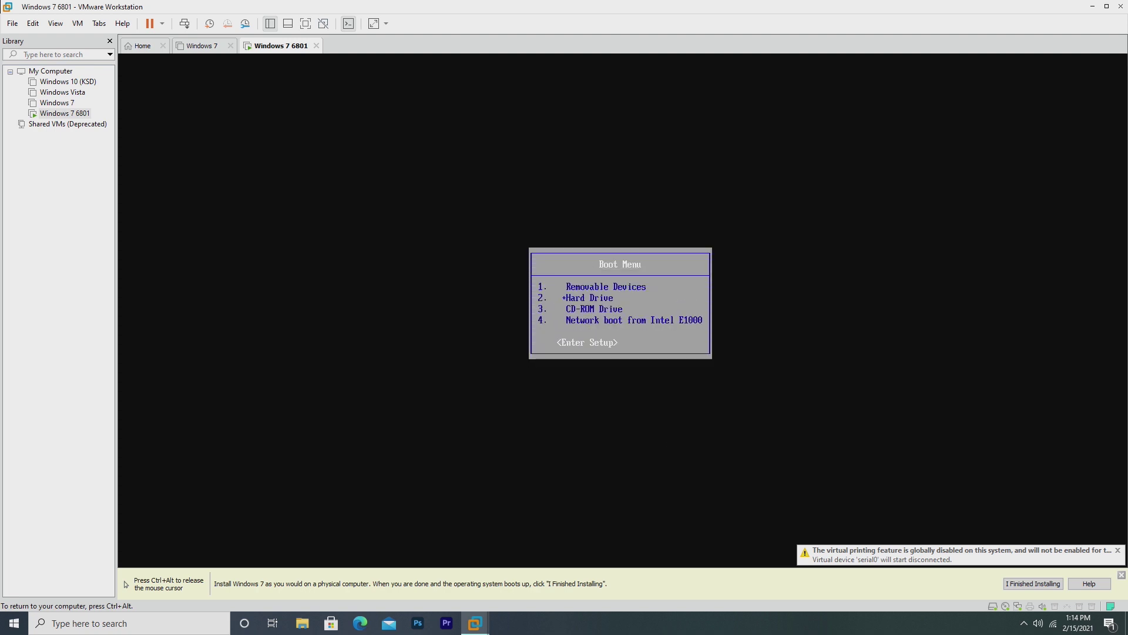
key("Return")
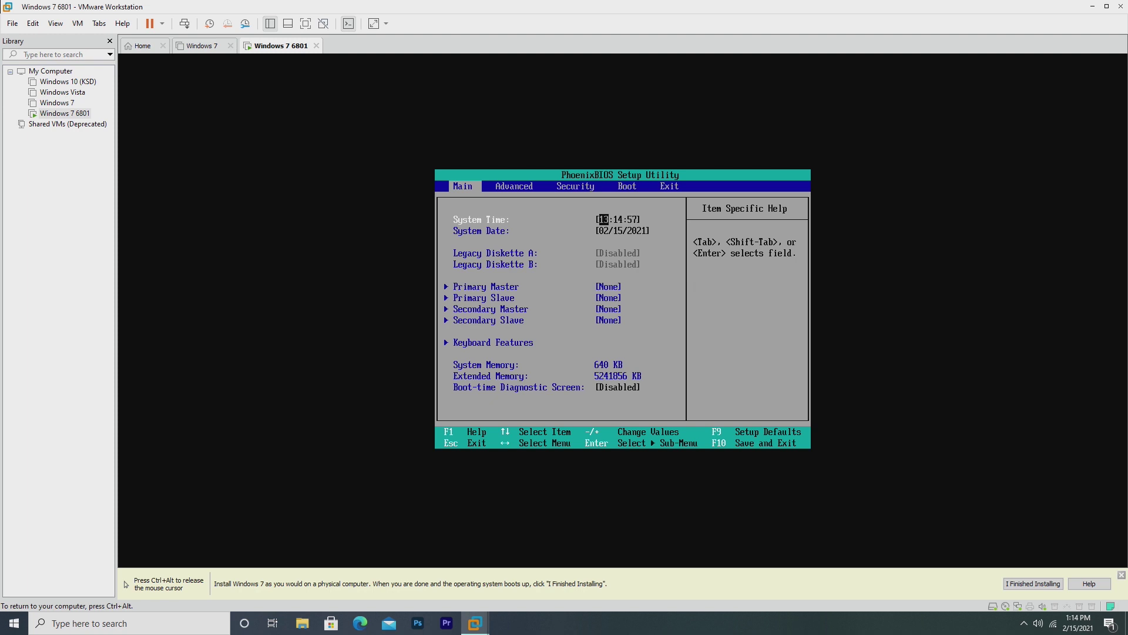
Step: Set the BIOS system date to 09/14/2008, then save the configuration changes and exit
key("Down")
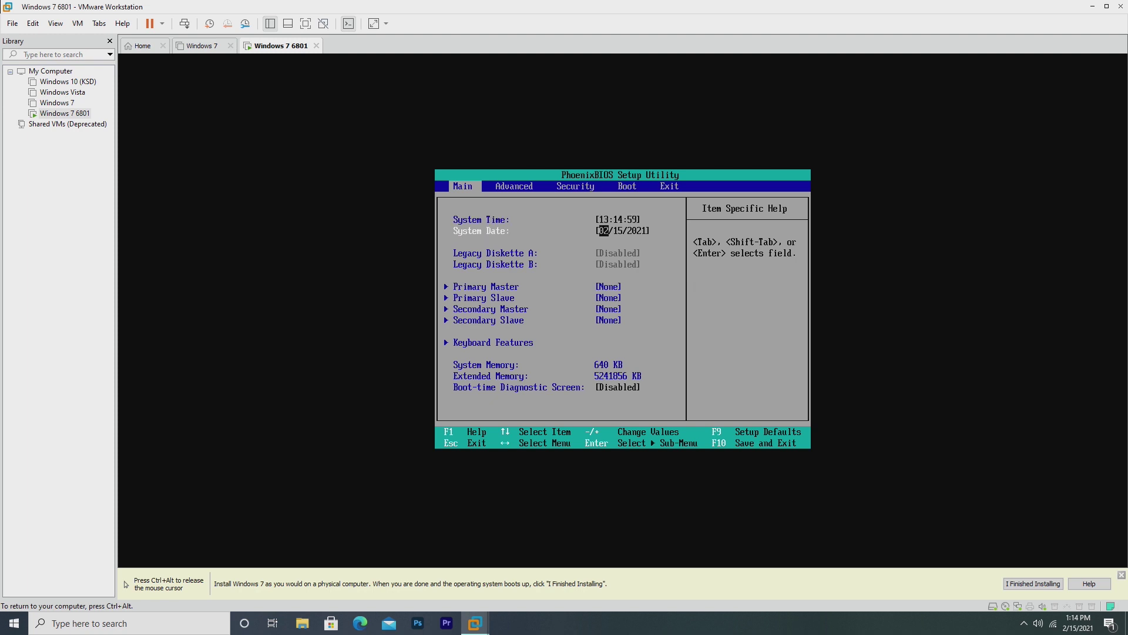
key("Tab")
type("14")
key("Tab")
type("2008")
key("F10")
key("Return")
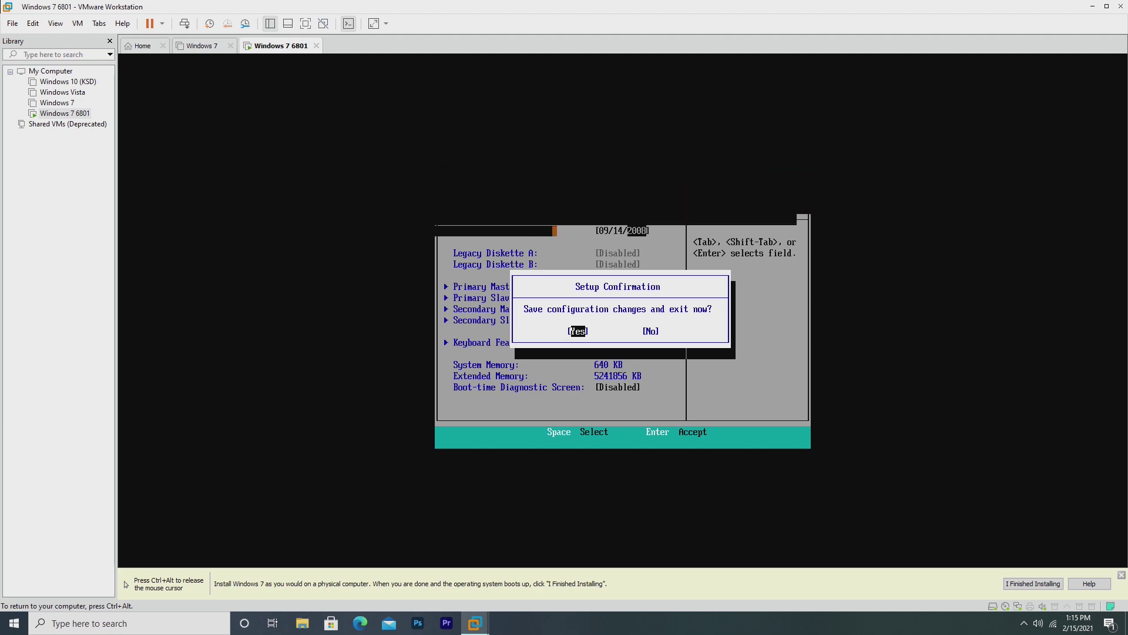
key("ctrl+alt")
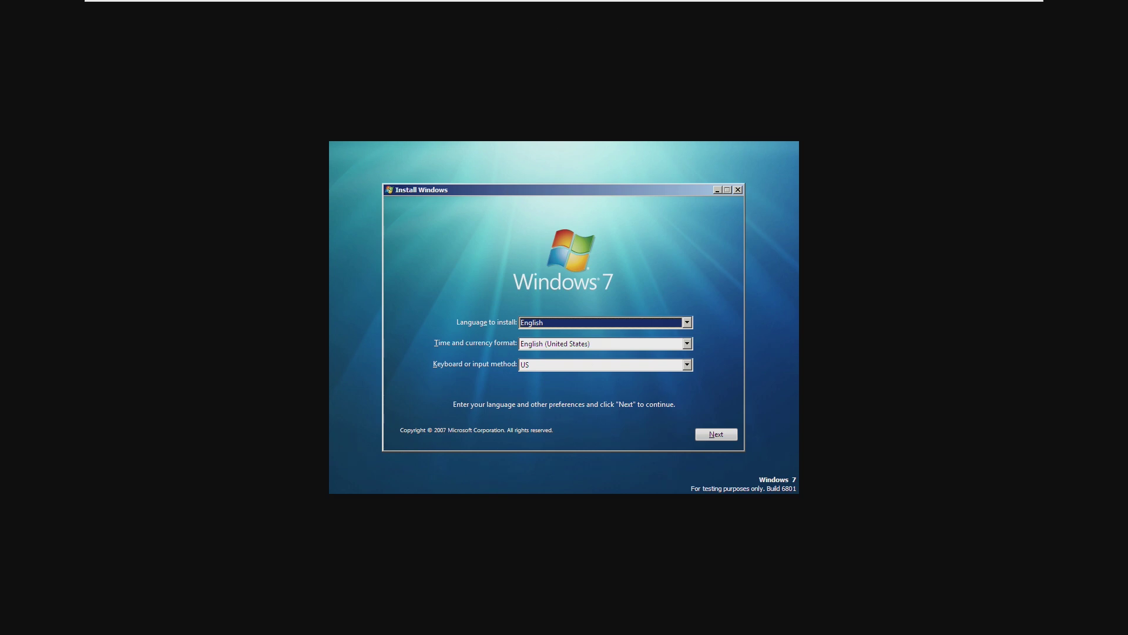
Step: Start the Windows 7 installation with the English (United States) and US keyboard defaults and accept the license terms
left_click(722, 440)
left_click(563, 316)
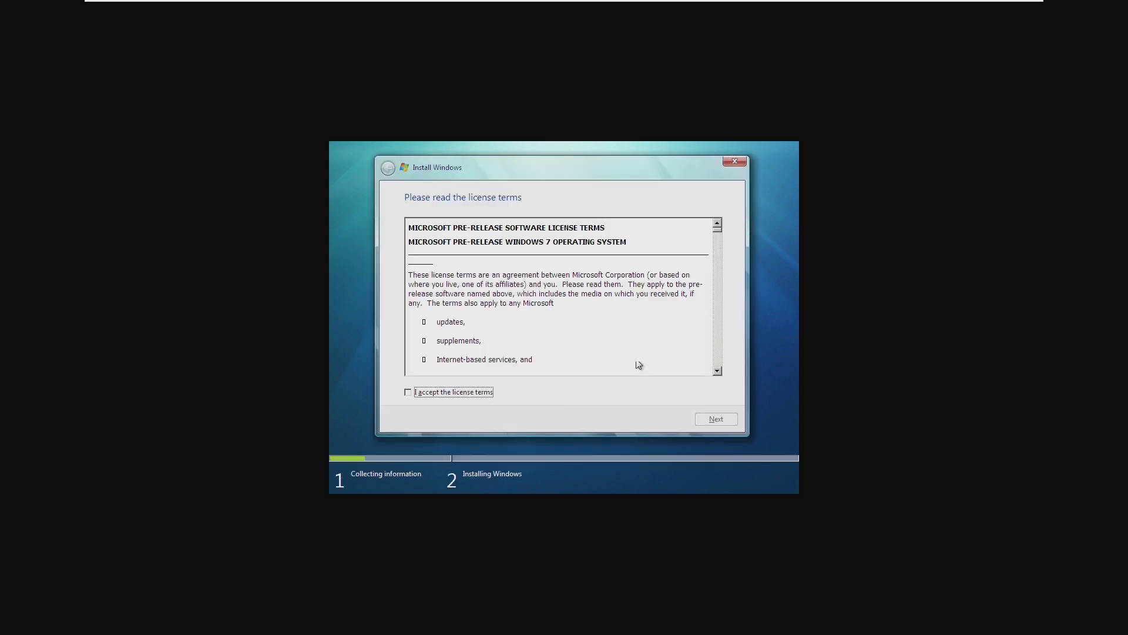
mouse_move(717, 231)
left_mouse_down()
mouse_move(718, 245)
mouse_move(717, 232)
left_mouse_up()
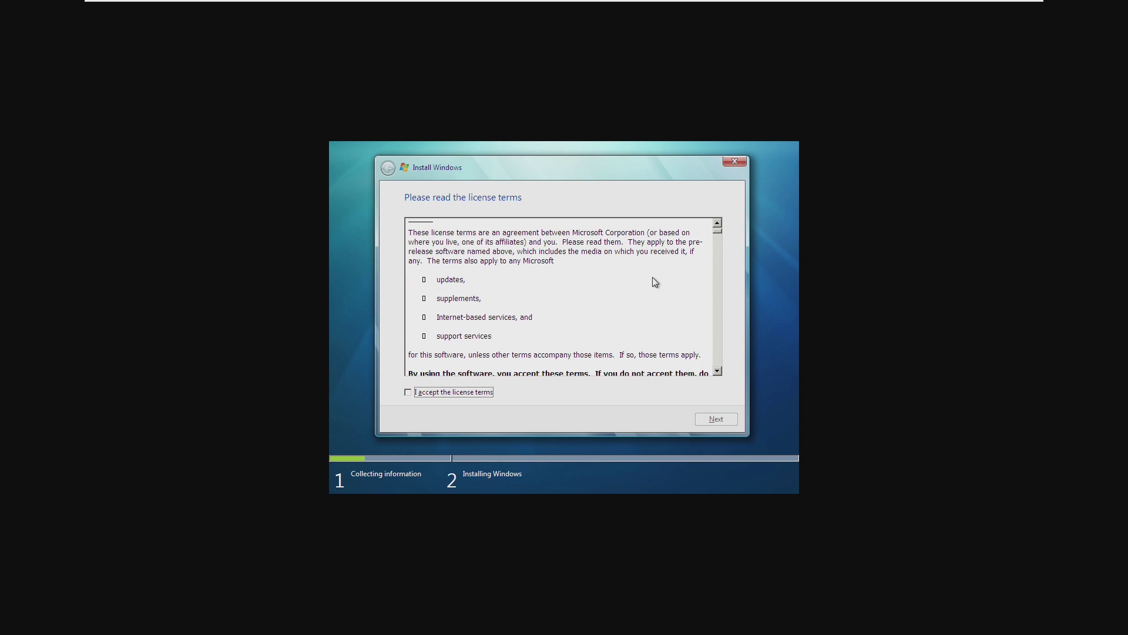
left_click(717, 222)
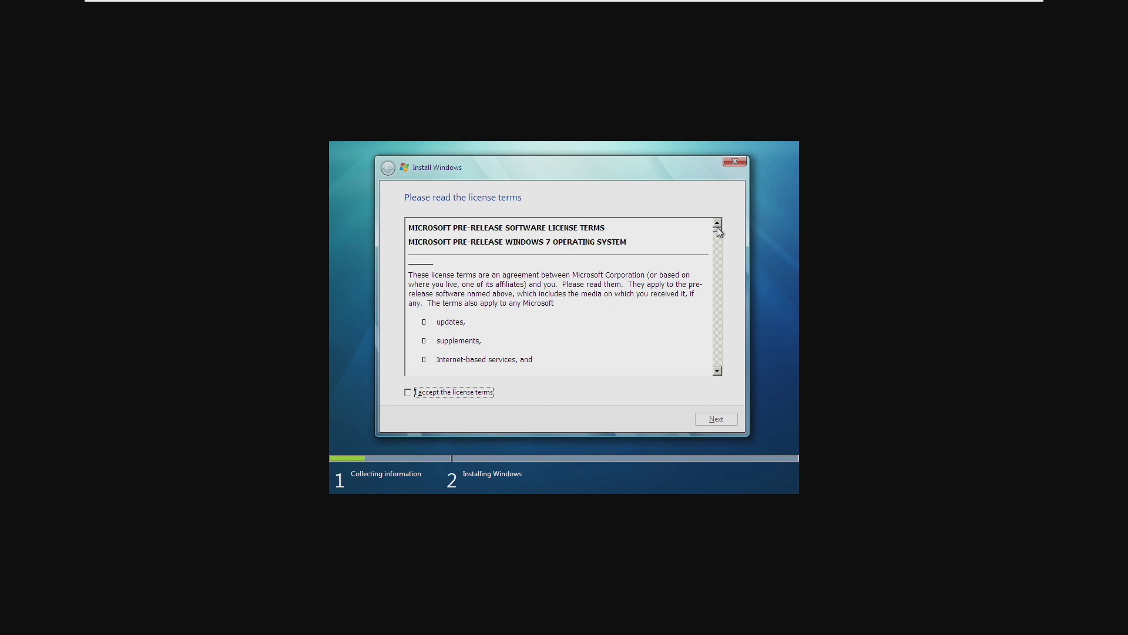
left_click_drag(717, 230, 720, 373)
left_click(409, 393)
left_click(731, 421)
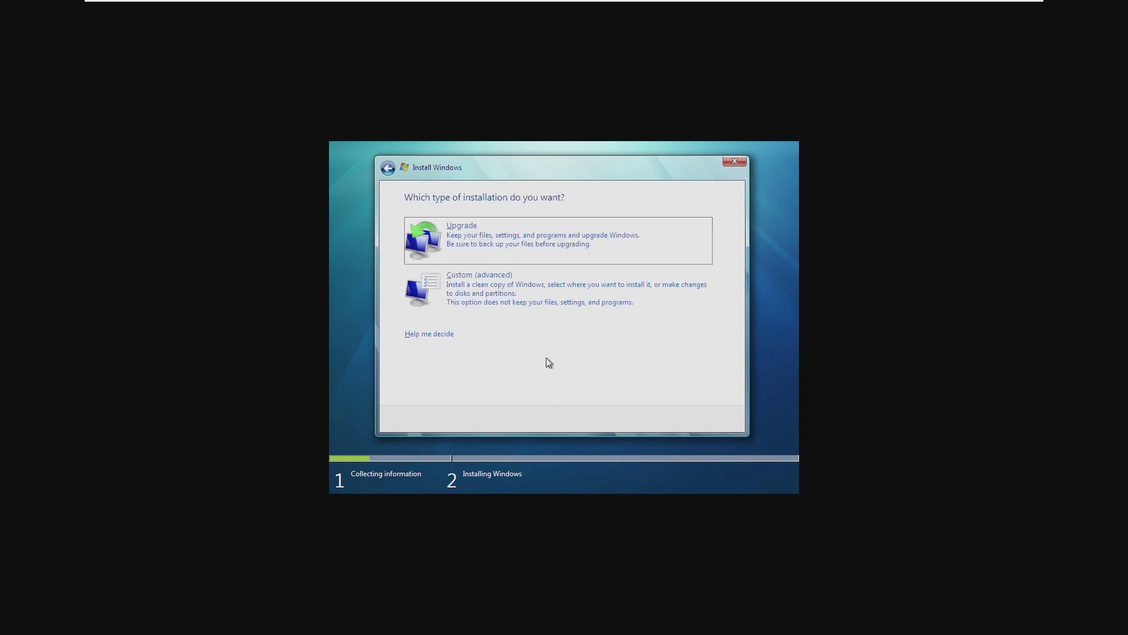
Step: Choose the Custom (advanced) installation and install Windows on the Disk 0 unallocated space
left_click(570, 295)
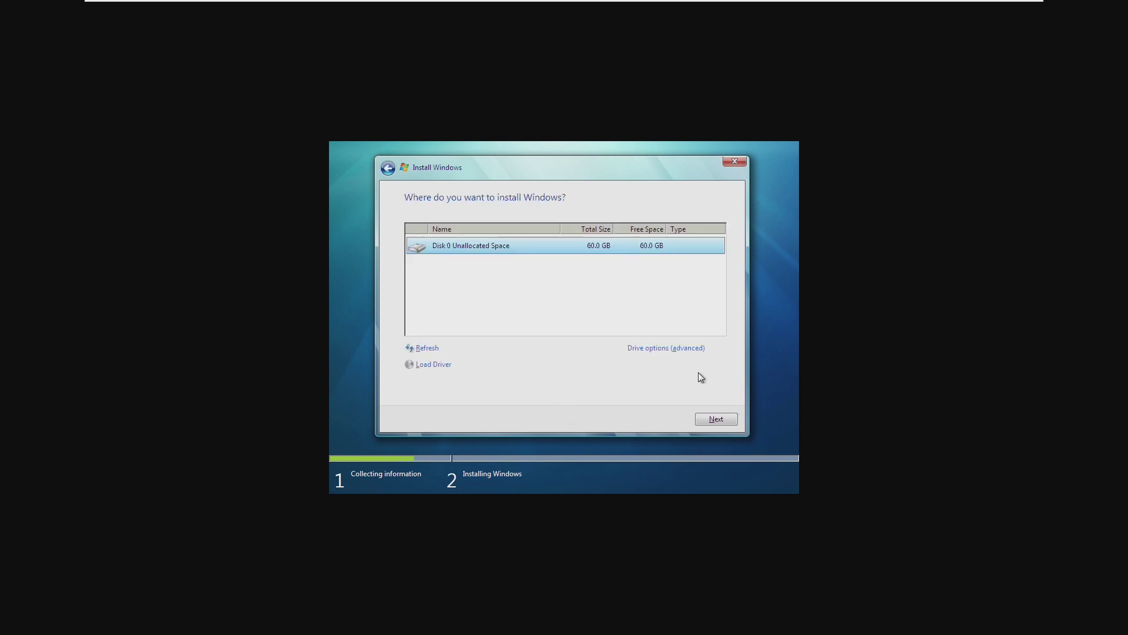
left_click(685, 348)
left_click(426, 115)
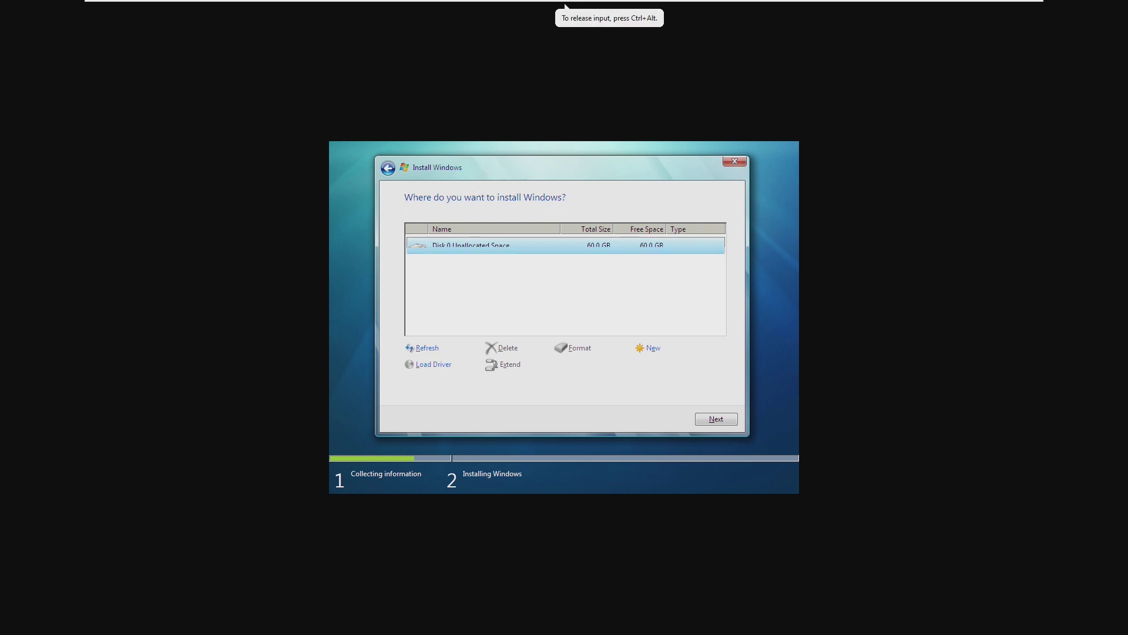
left_click(717, 417)
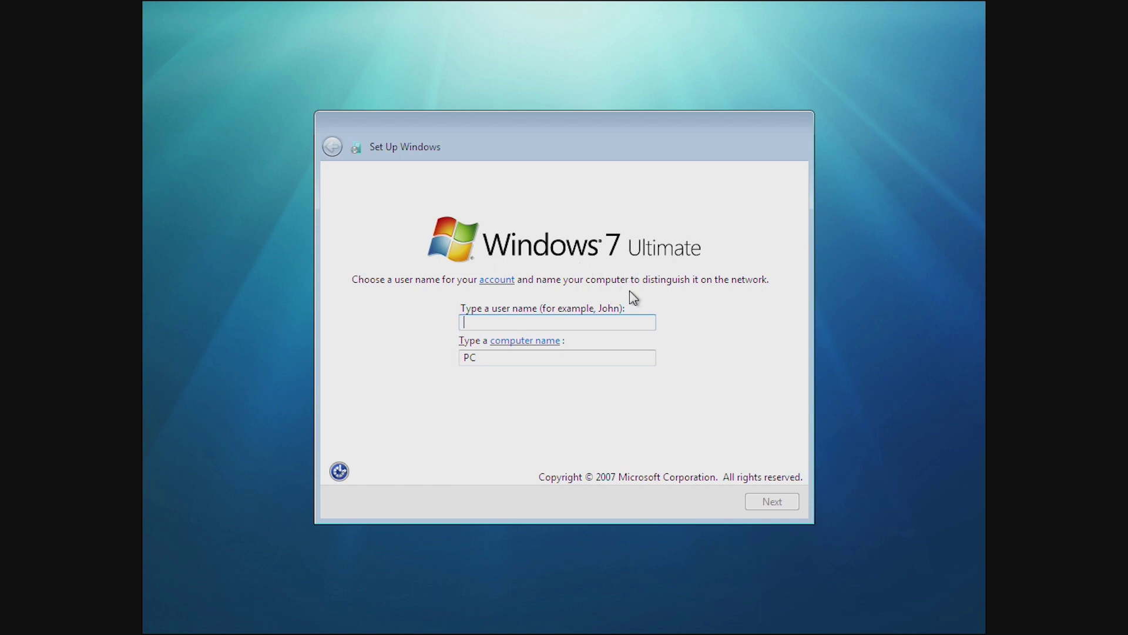
Step: Create the user account "Windows" without a password, and skip the product key with automatic activation turned off
type("Windows")
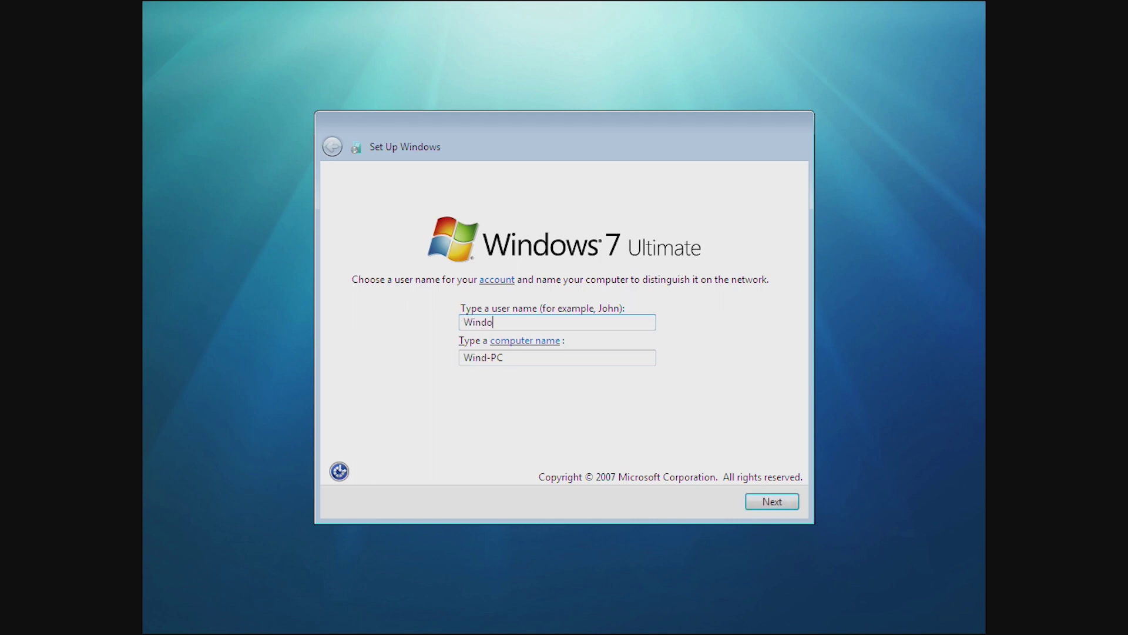
key("Return")
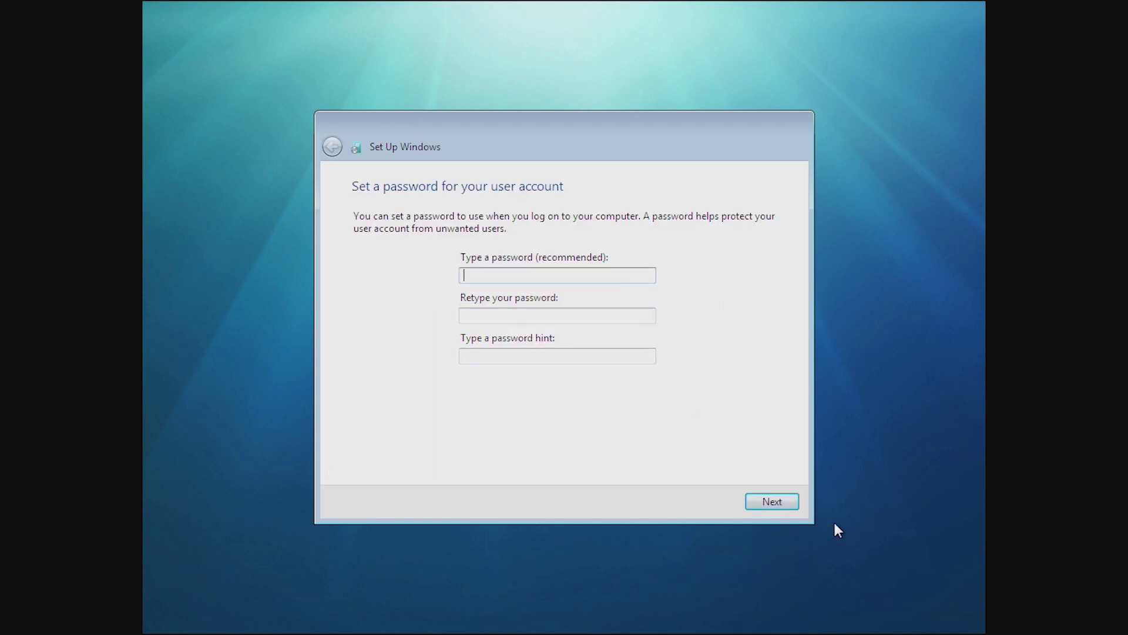
left_click(779, 500)
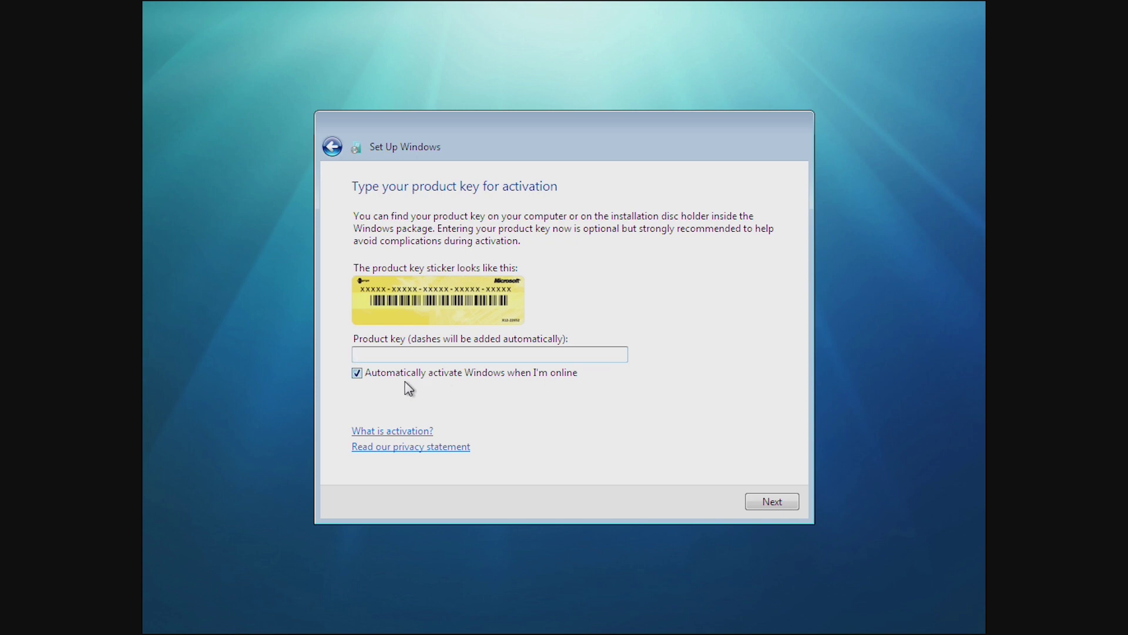
left_click(369, 373)
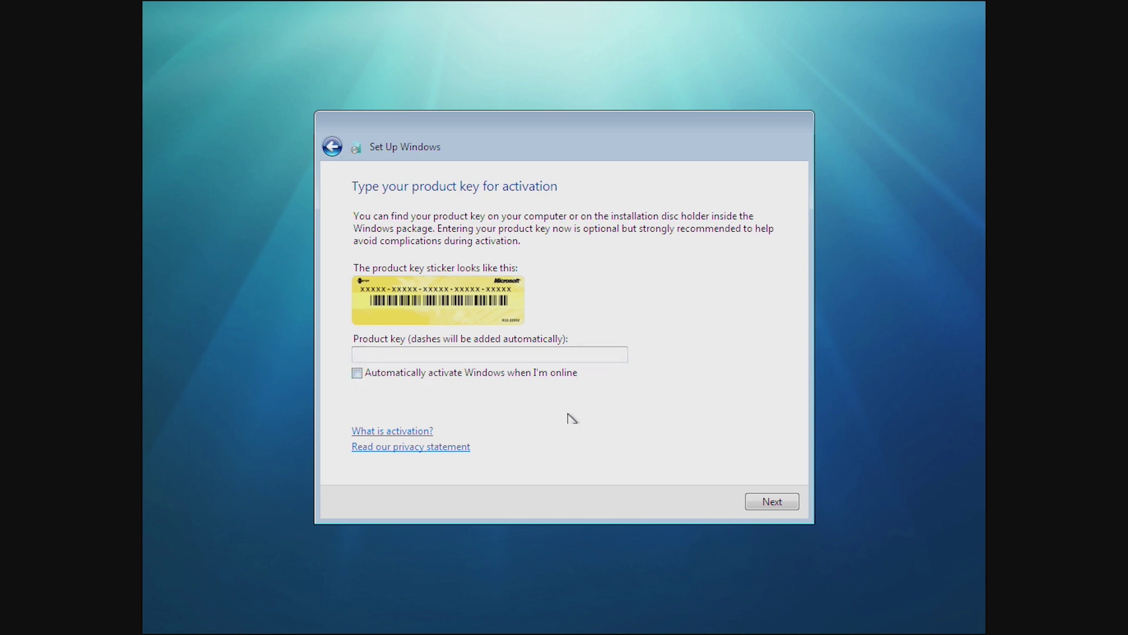
left_click(753, 505)
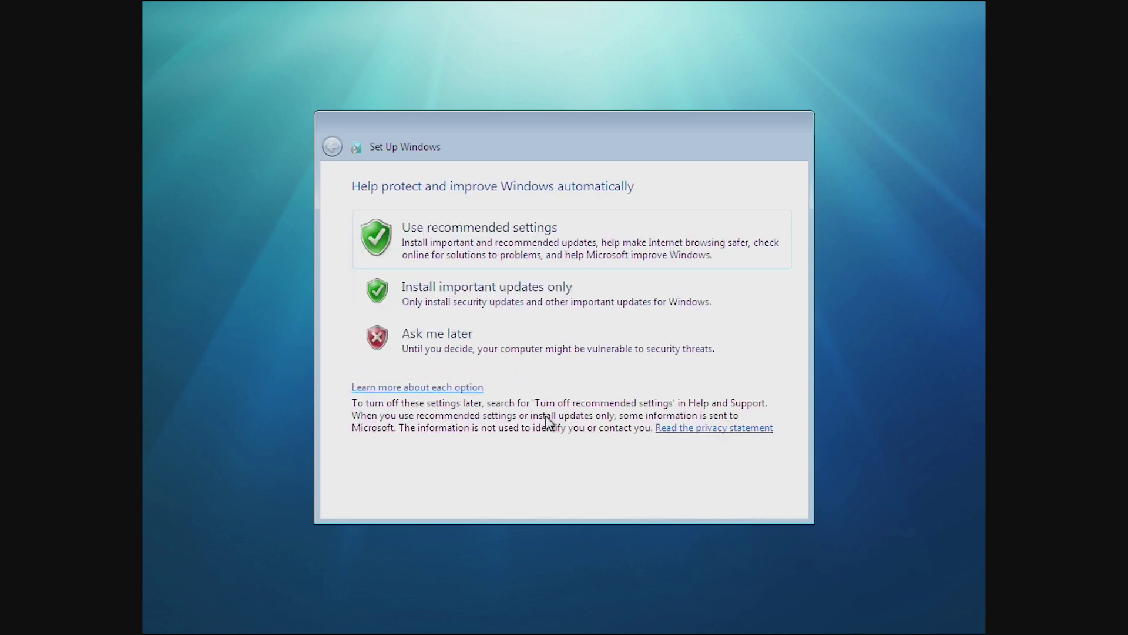
Step: Finish Windows setup with Ask me later for updates and Public network as the computer's location
left_click(441, 360)
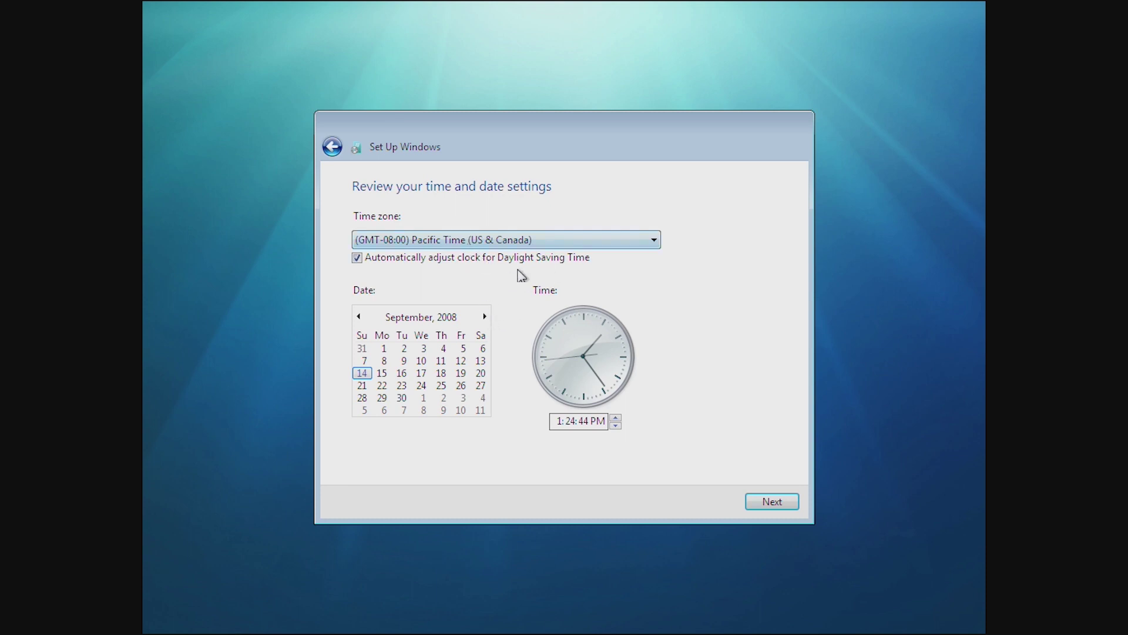
left_click(770, 502)
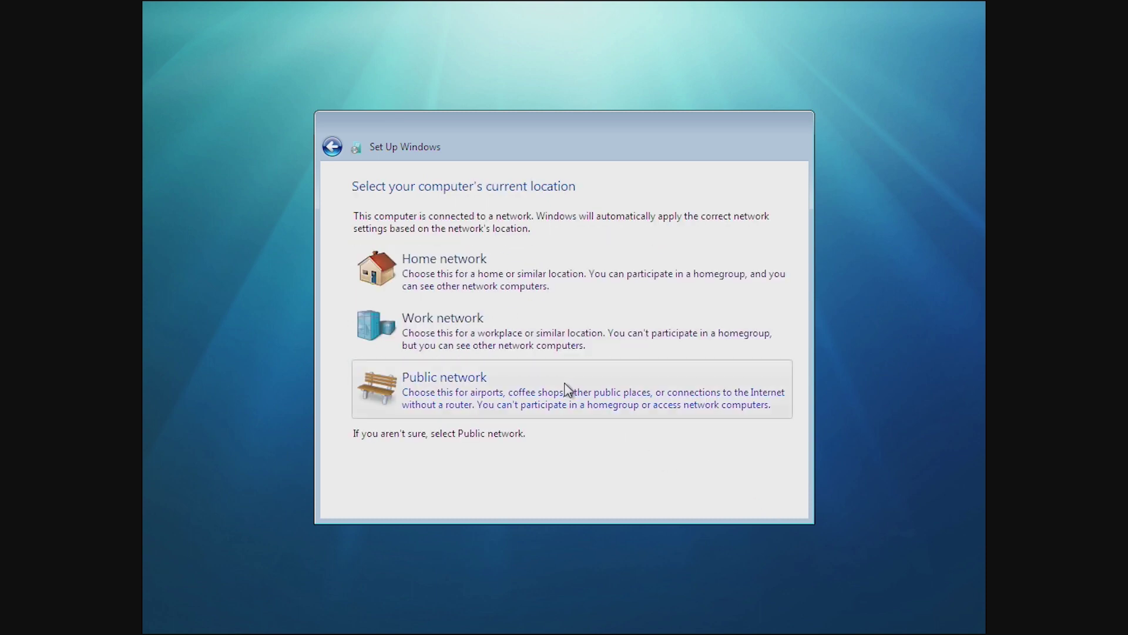
left_click(573, 387)
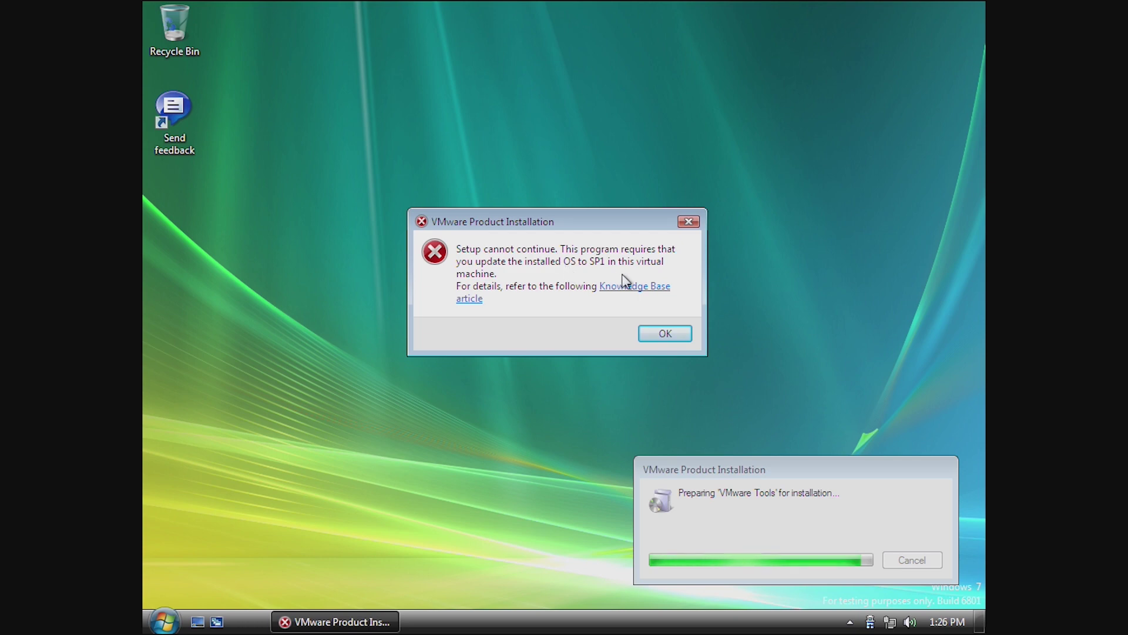
Step: Dismiss the VMware Tools installation error and try to apply the first Windows theme in the Personalization settings
left_click(663, 331)
right_click(608, 504)
left_click(614, 495)
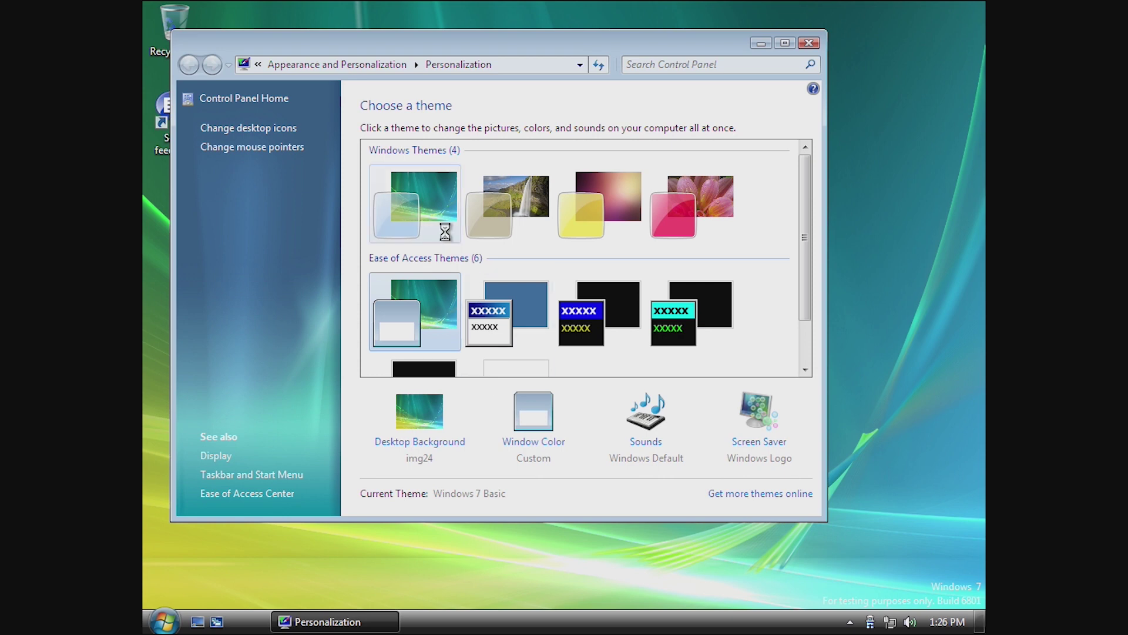
left_click(446, 235)
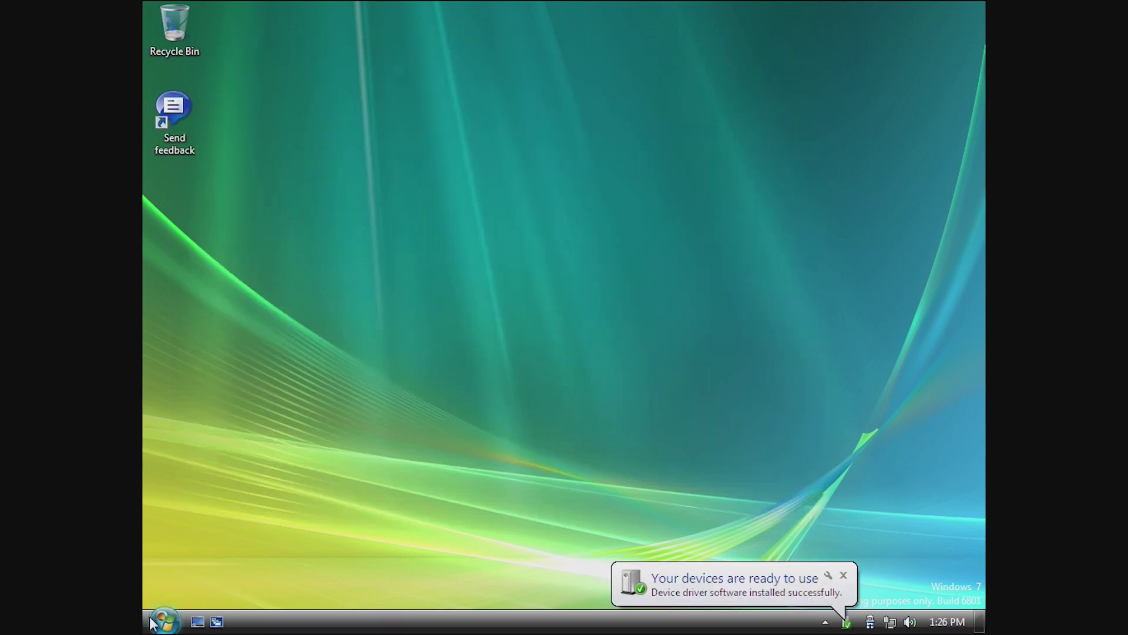
left_click(165, 621)
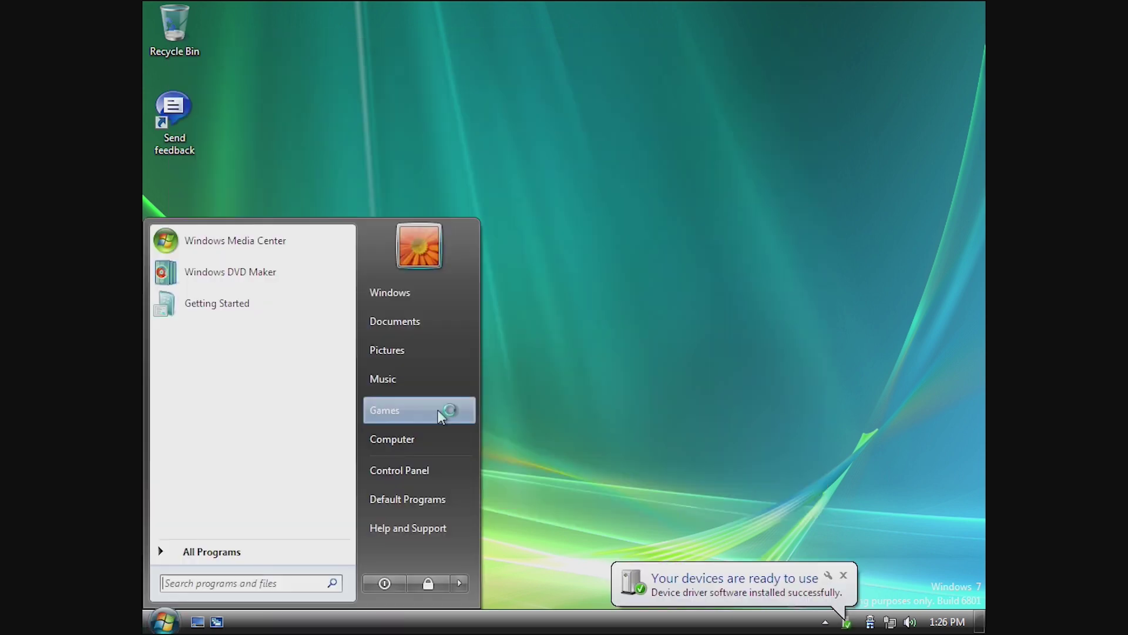
left_click(405, 477)
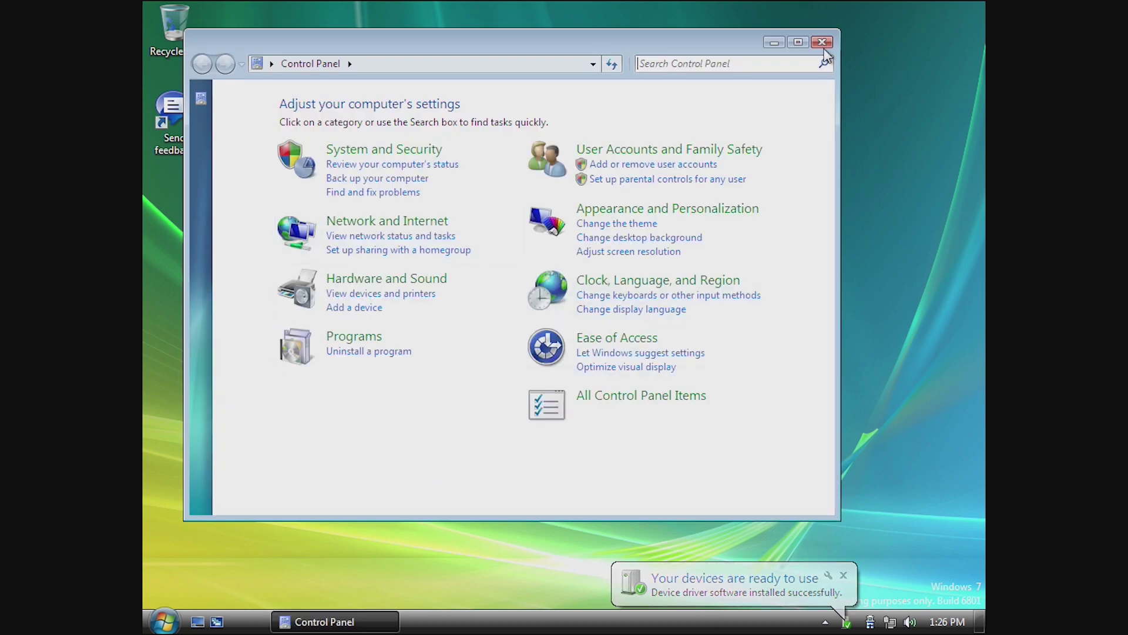
left_click(822, 41)
Step: Open the VIDEIO (E:) drive from Computer and launch the setup64 installer for VMware Tools
left_click(165, 621)
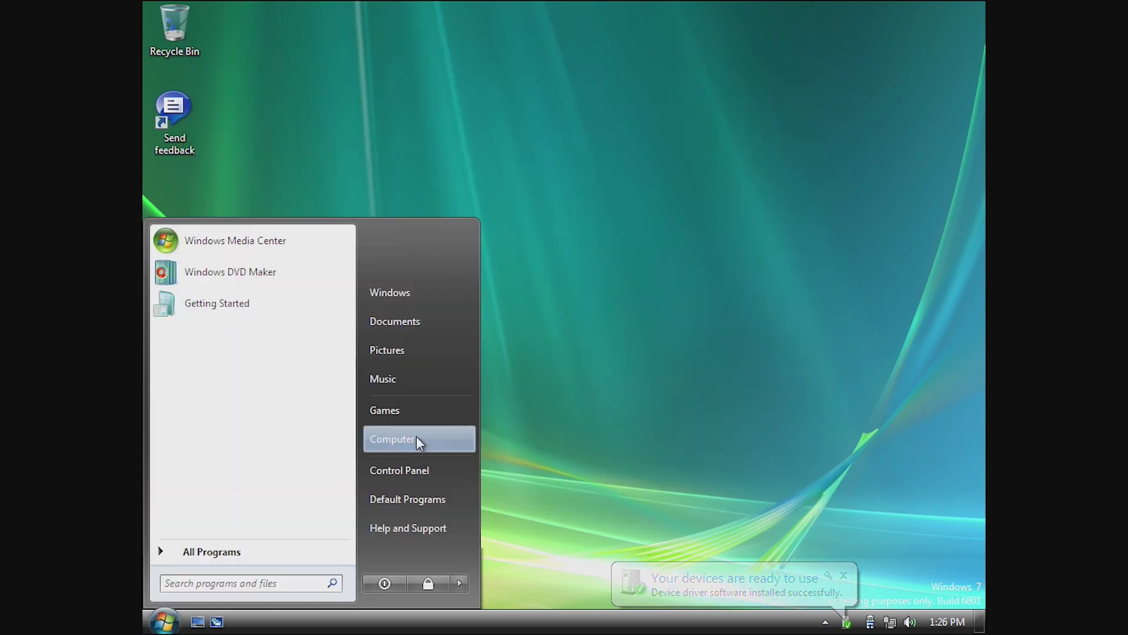
left_click(416, 436)
double_click(660, 248)
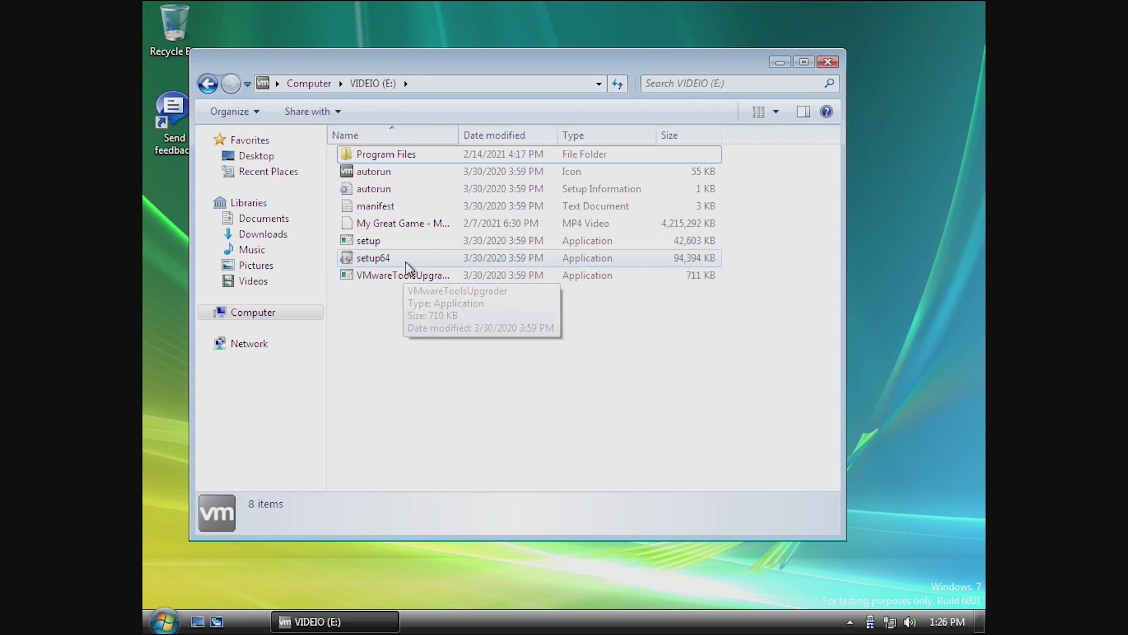
double_click(406, 262)
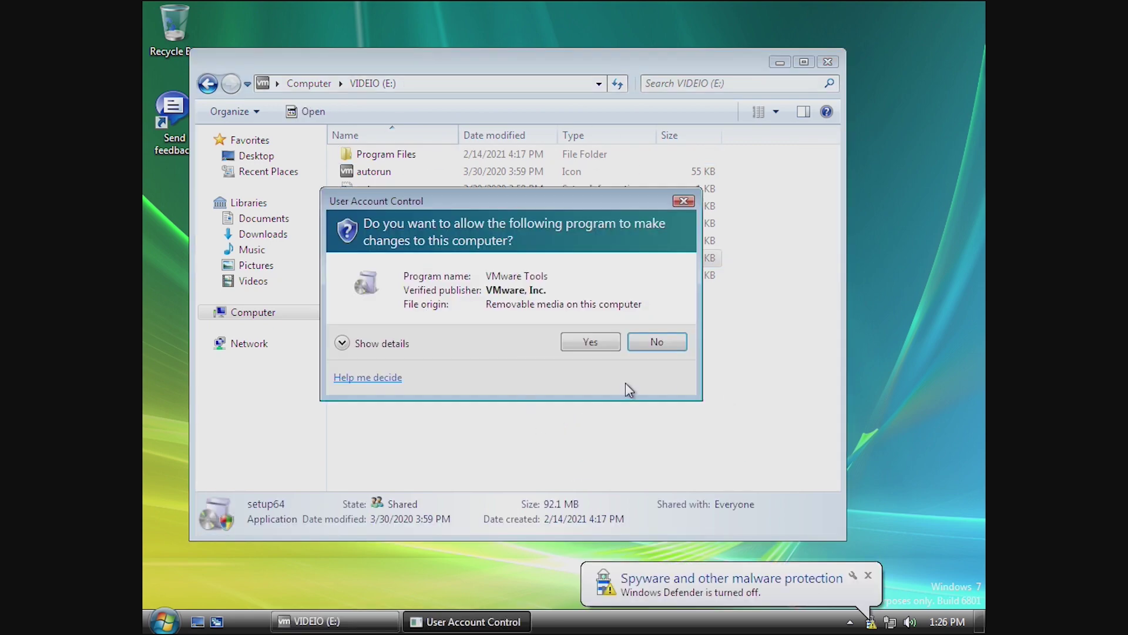
Step: Try to run the VMware Tools installer with administrator permission, and close it along with the VIDEIO (E:) window
left_click(650, 340)
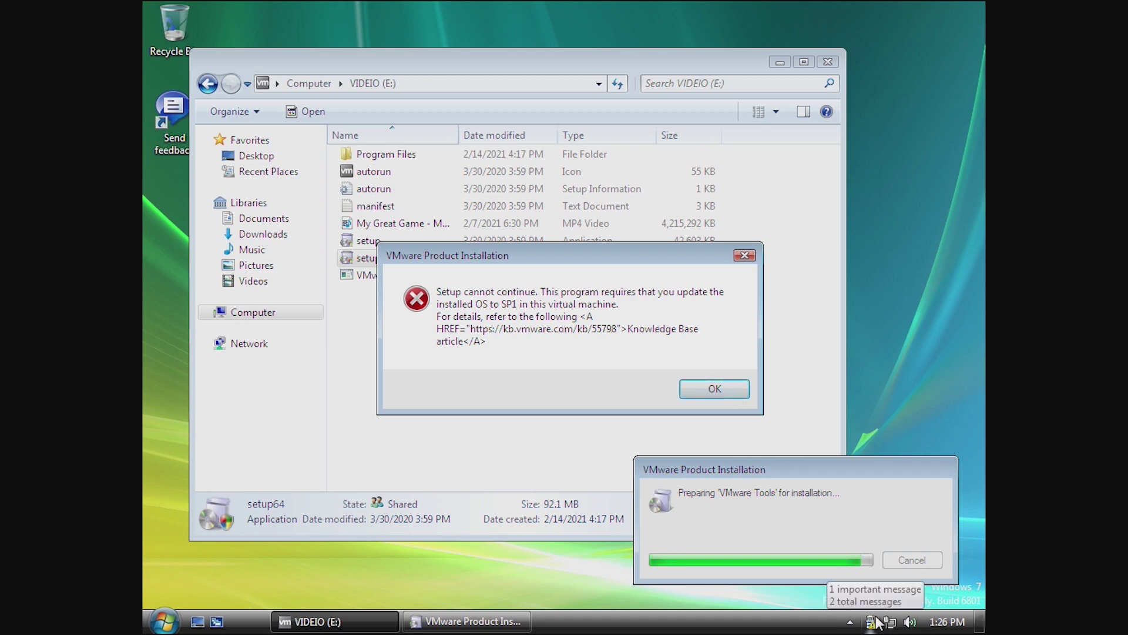
left_click(713, 386)
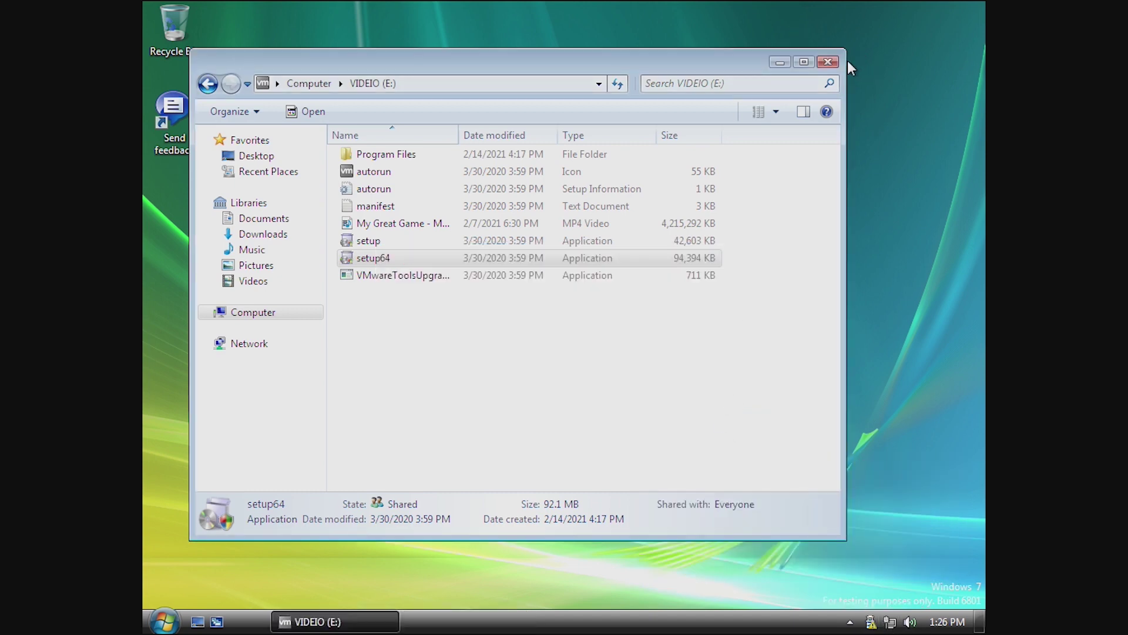
left_click(689, 109)
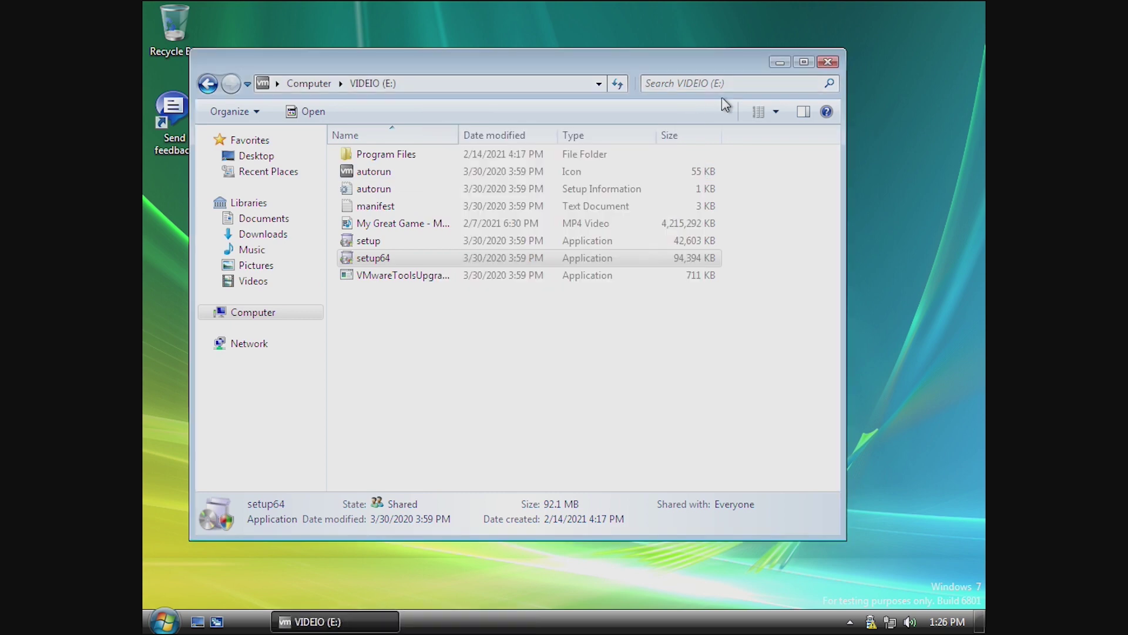
left_click(828, 61)
Step: Try a higher screen resolution in the Display settings, revert it and close the settings window
right_click(562, 202)
left_click(601, 404)
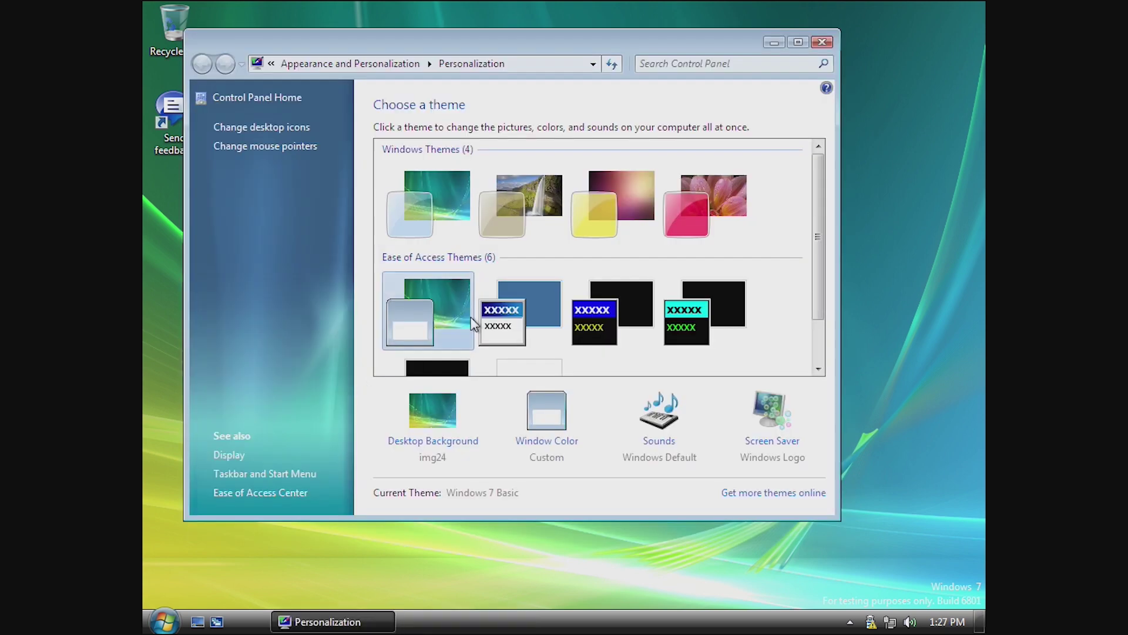
left_click(390, 63)
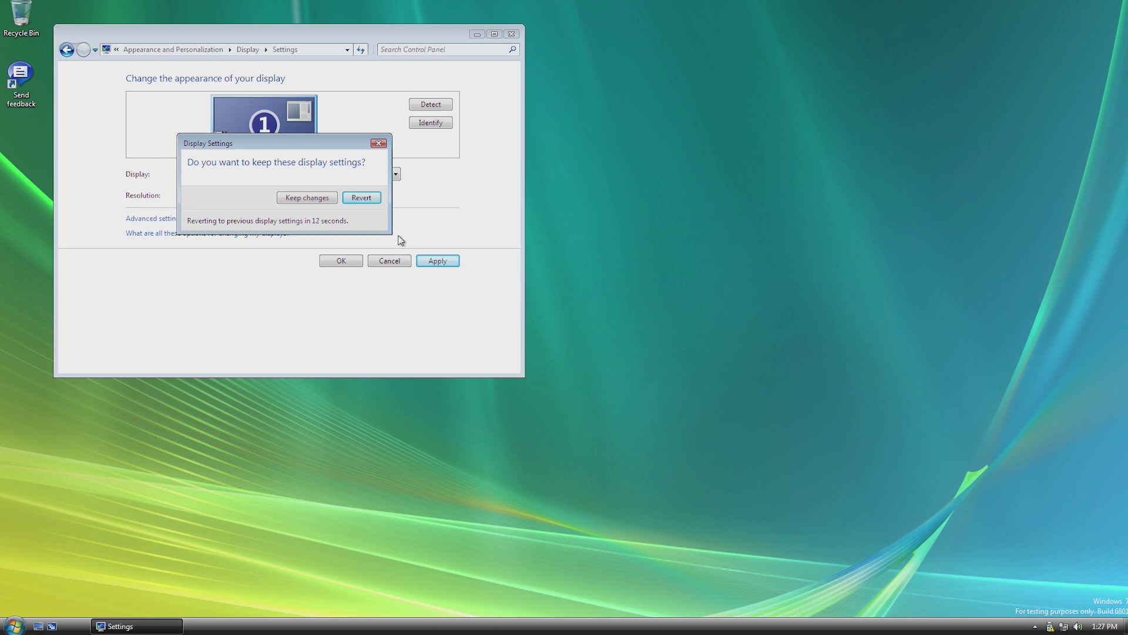
left_click(361, 198)
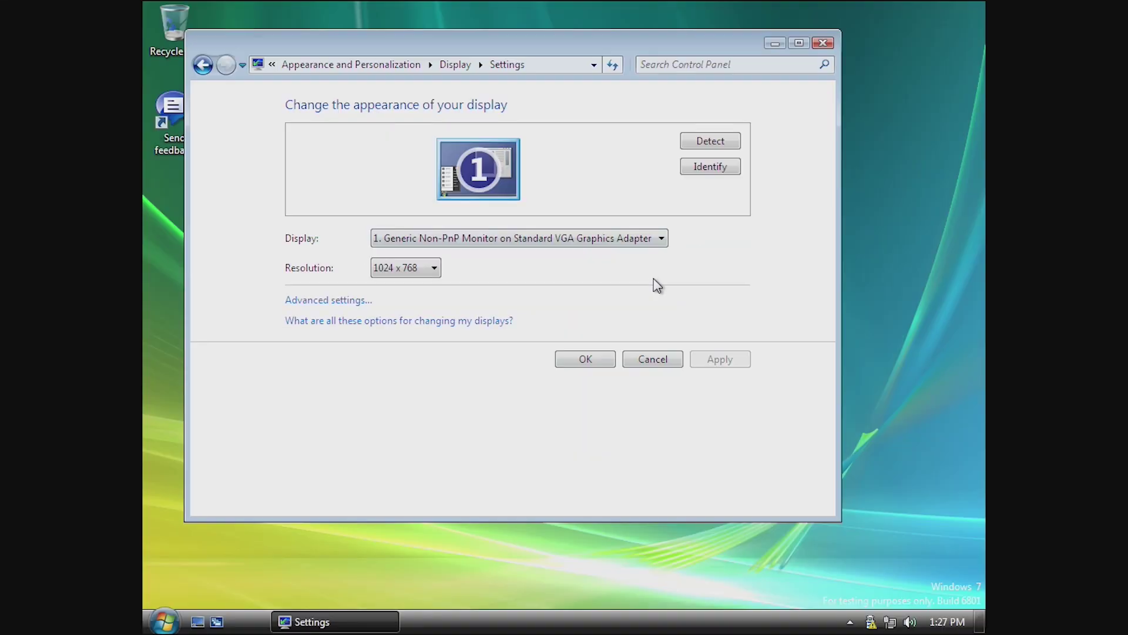
left_click(821, 43)
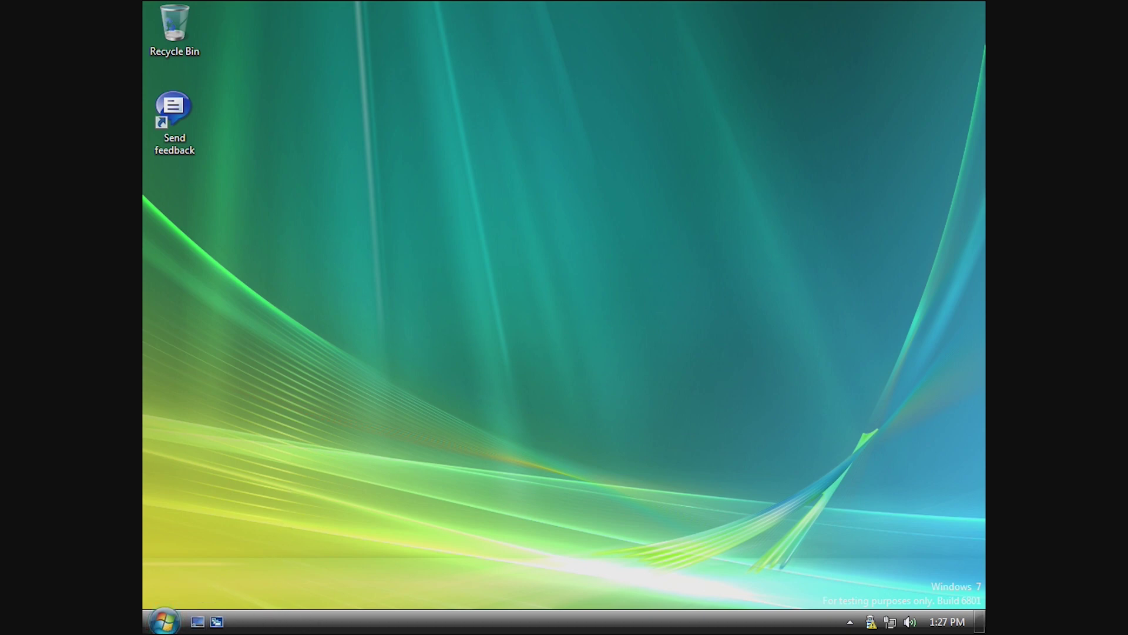
Step: Look at the hidden notification icons and the volume control
left_click(849, 621)
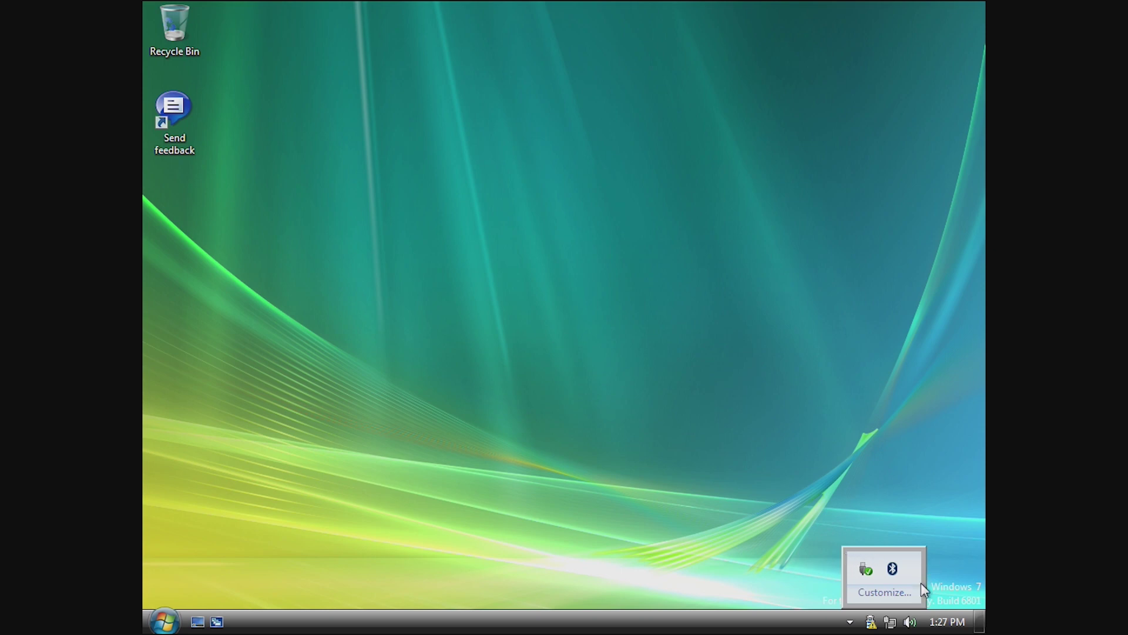
left_click(980, 621)
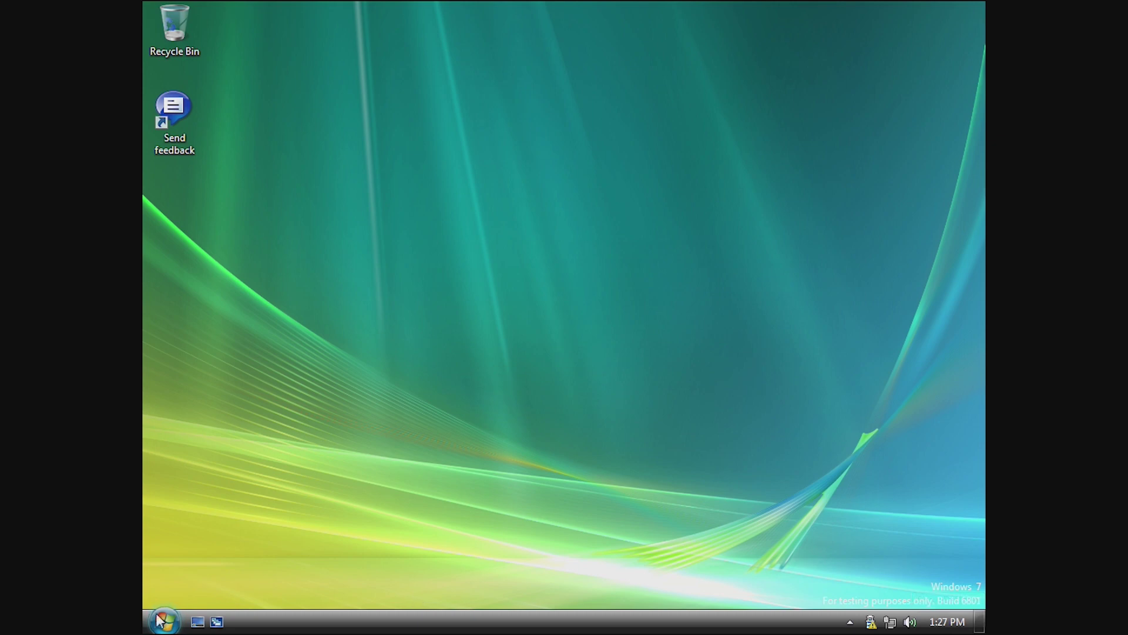
left_click(910, 621)
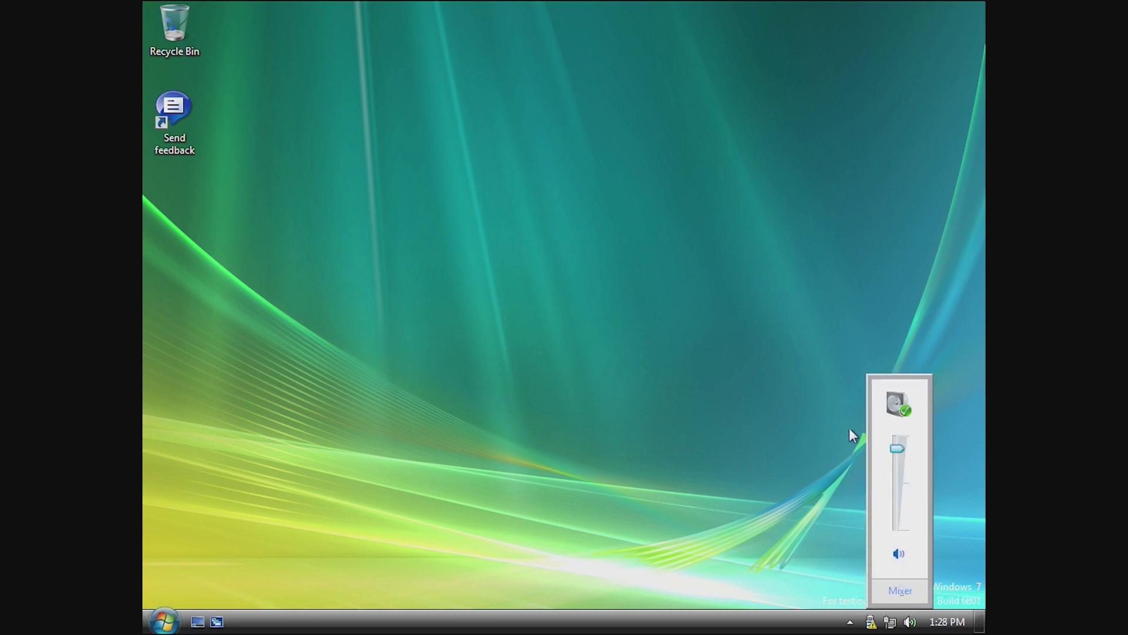
left_click(850, 622)
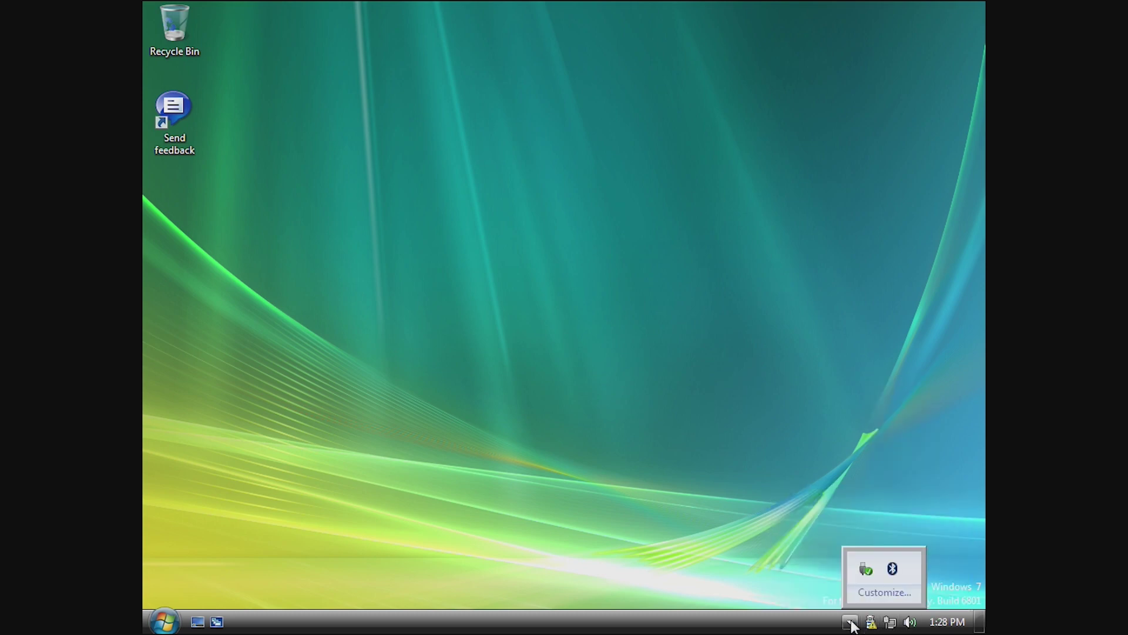
Step: Lock the computer and return to the desktop by signing in to the Windows account
key("super")
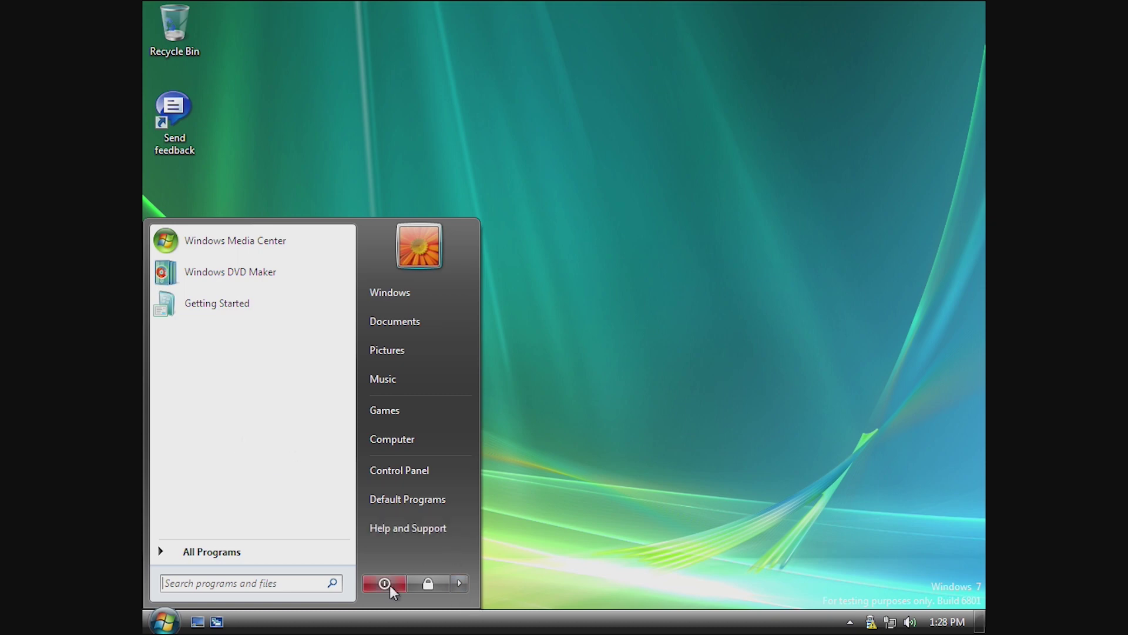
left_click(428, 583)
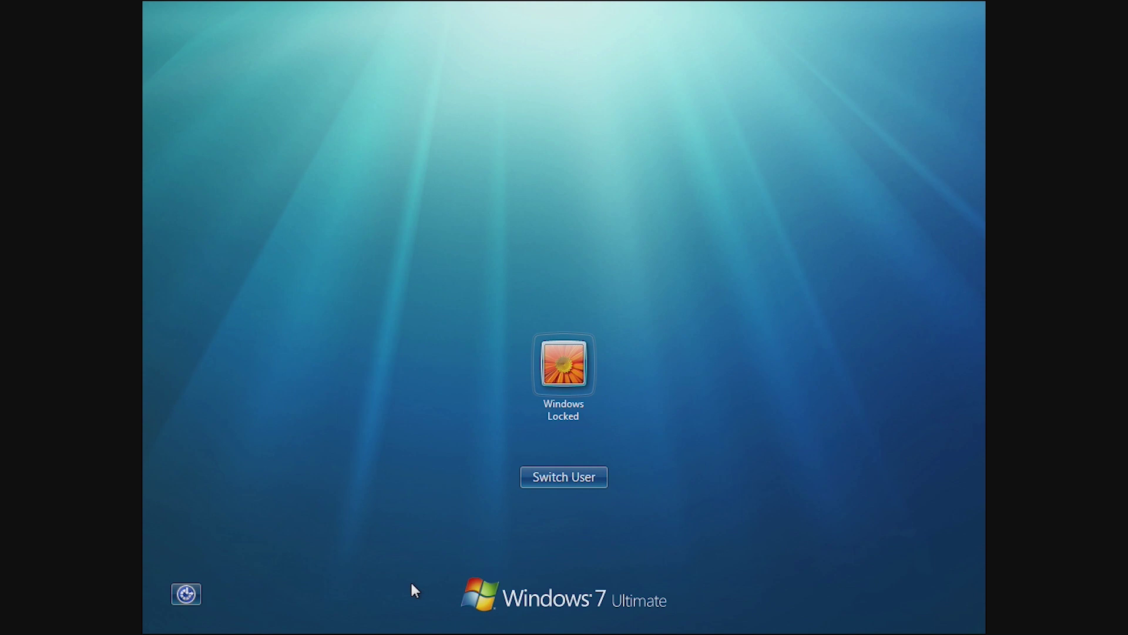
left_click(536, 402)
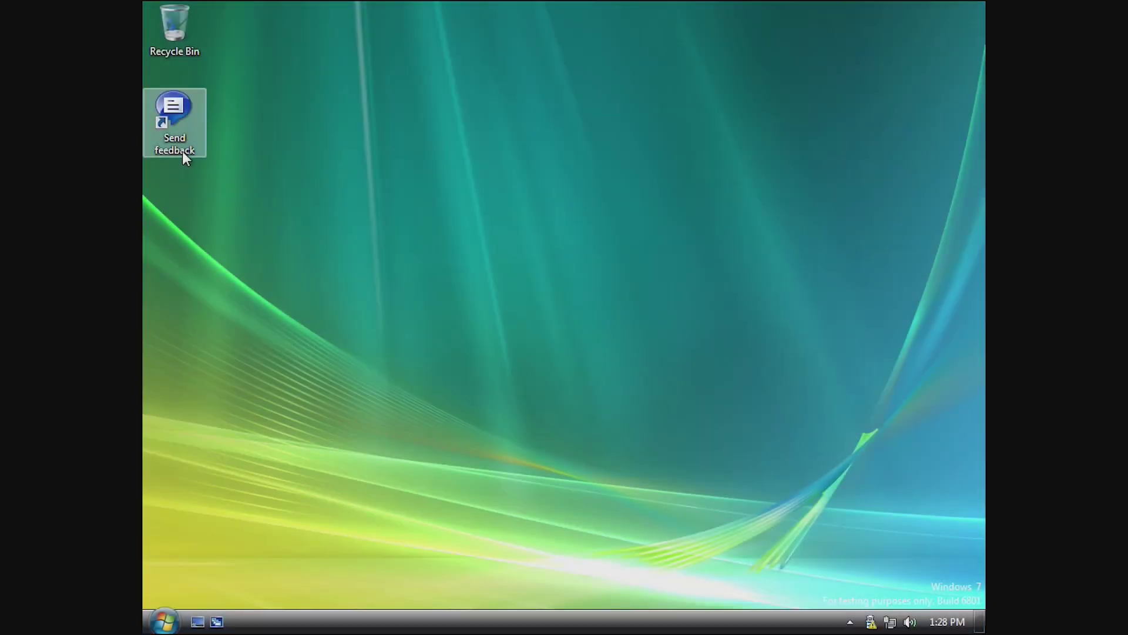
Step: Start sending feedback through the Send feedback tool, cancel entering the product key and close the tool
double_click(181, 151)
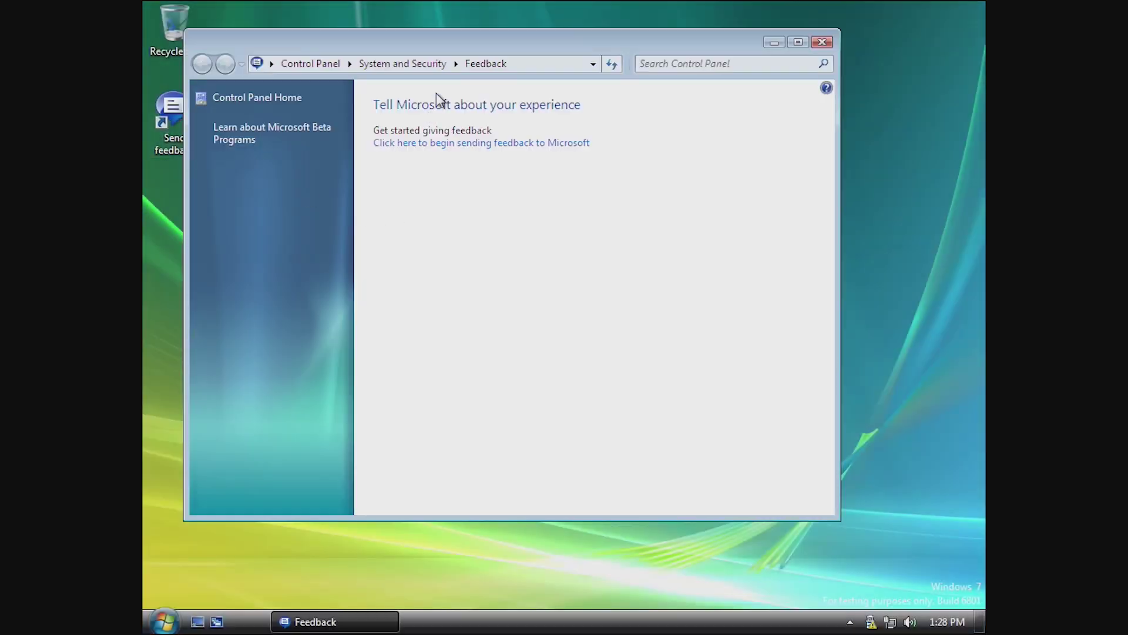
left_click(448, 144)
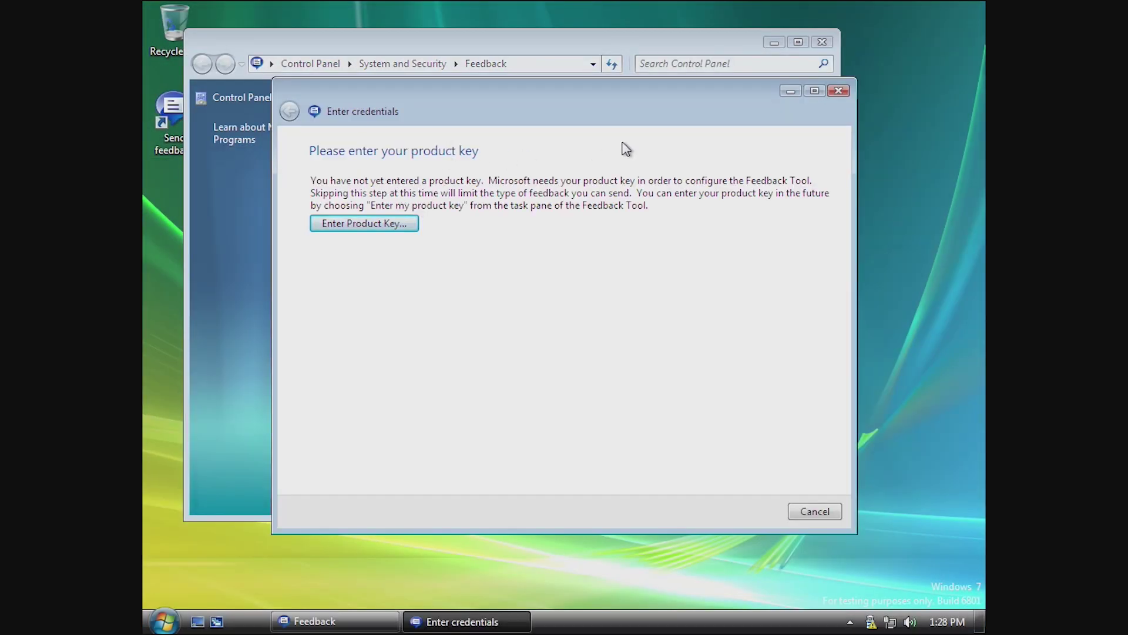
left_click(840, 91)
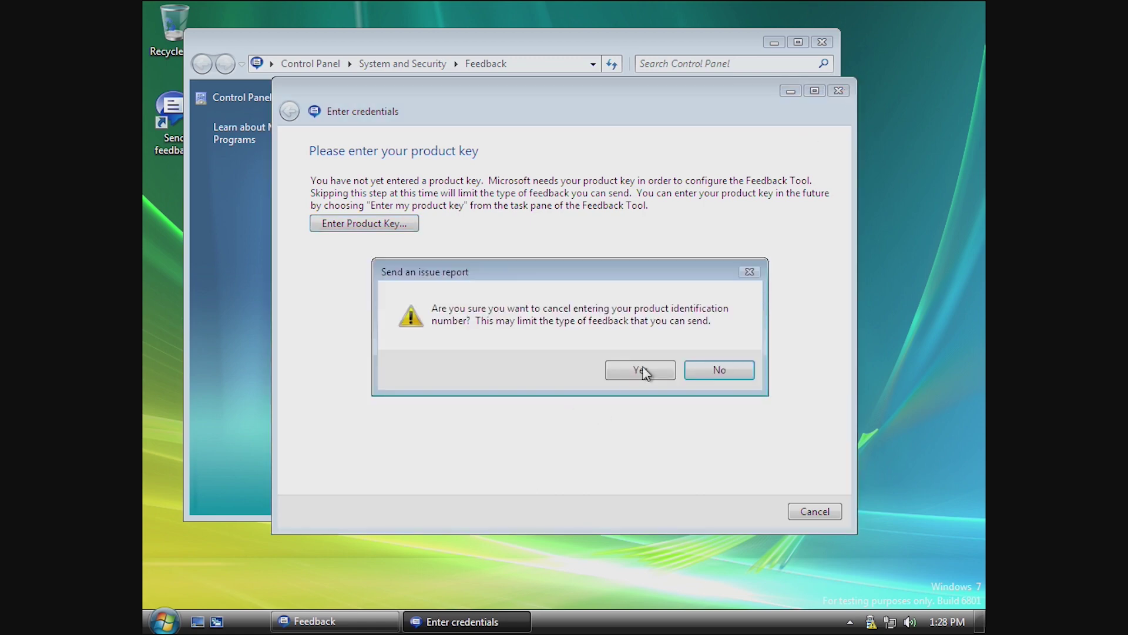
left_click(642, 370)
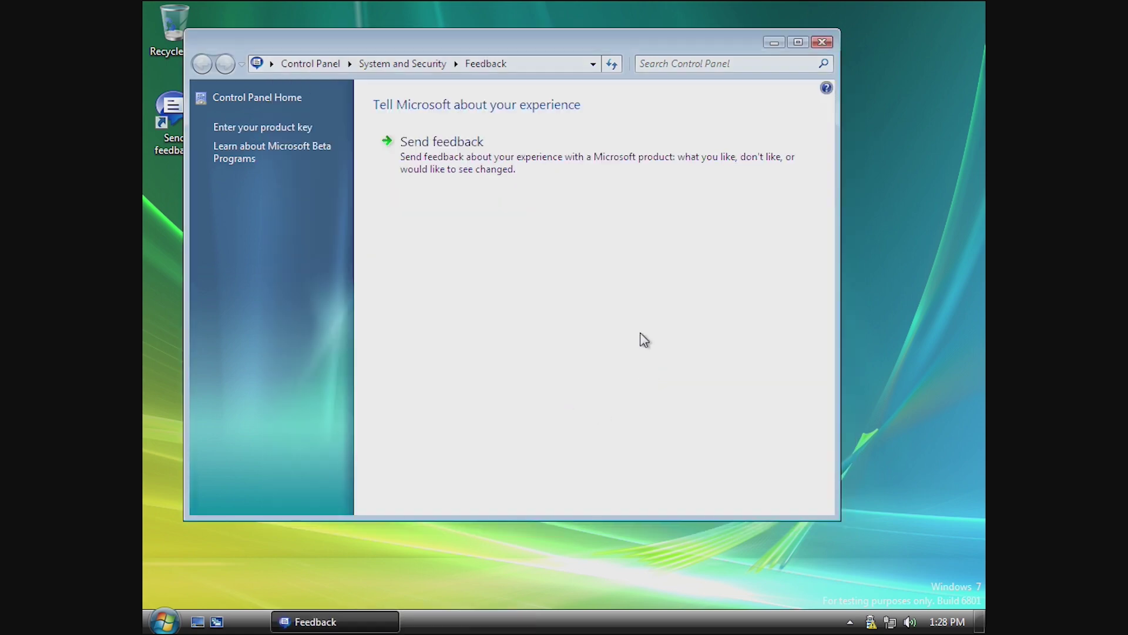
left_click(822, 42)
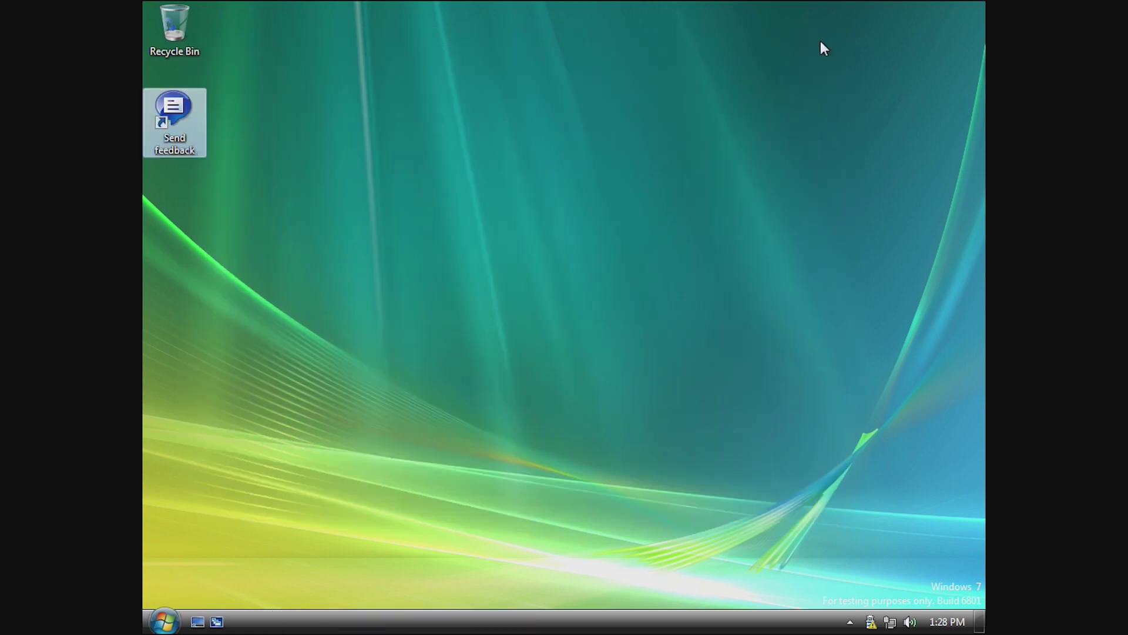
Step: Open Getting Started and move its window toward the middle of the desktop
left_click(165, 621)
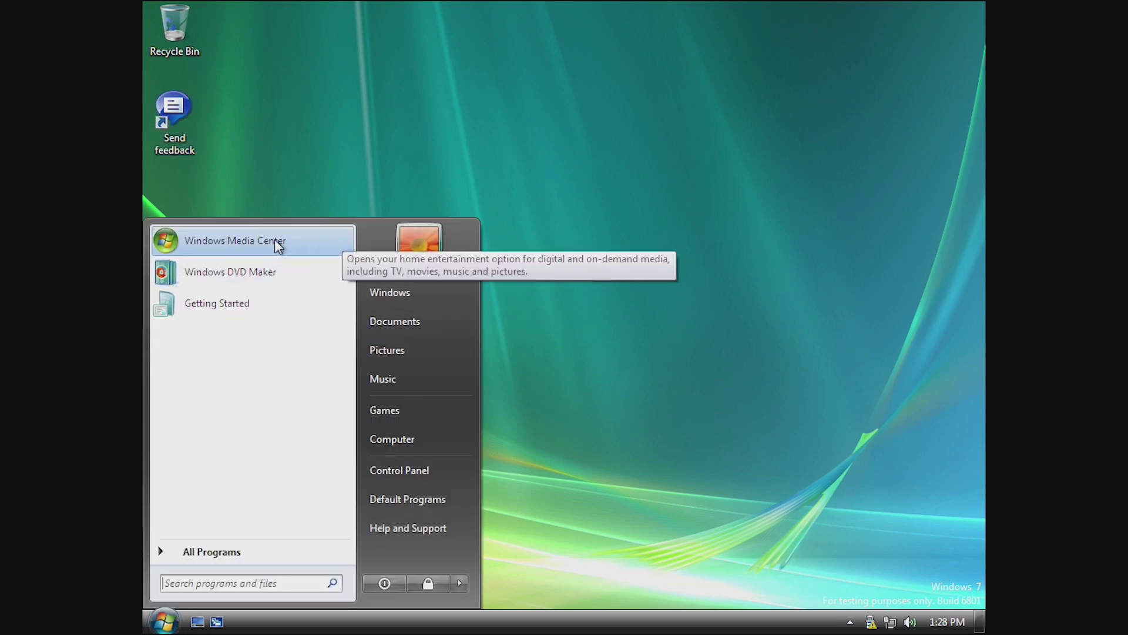
left_click(292, 315)
left_click_drag(573, 41, 663, 69)
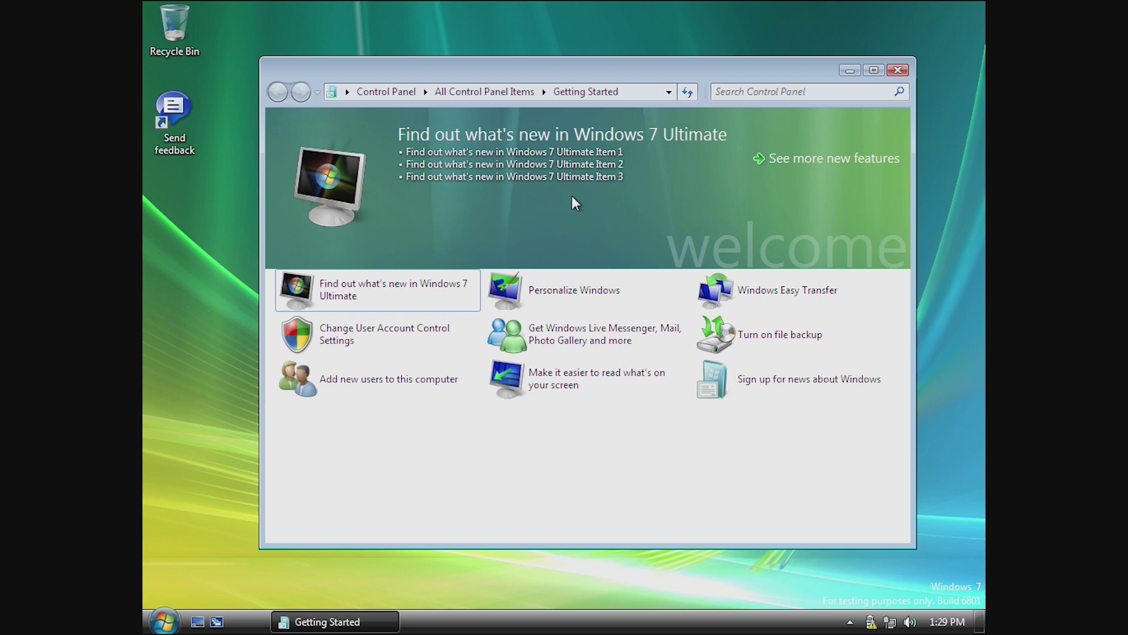
Step: Read the help topic on what's new in Windows 7 Ultimate in a maximized window, then restore and close it
left_click(400, 296)
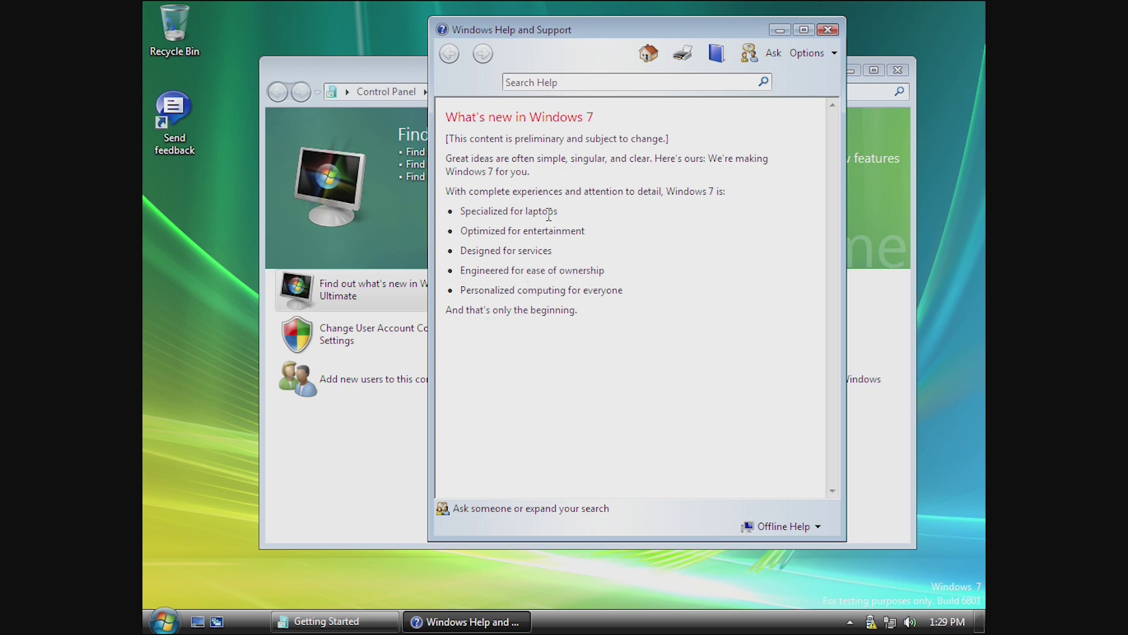
left_click(828, 30)
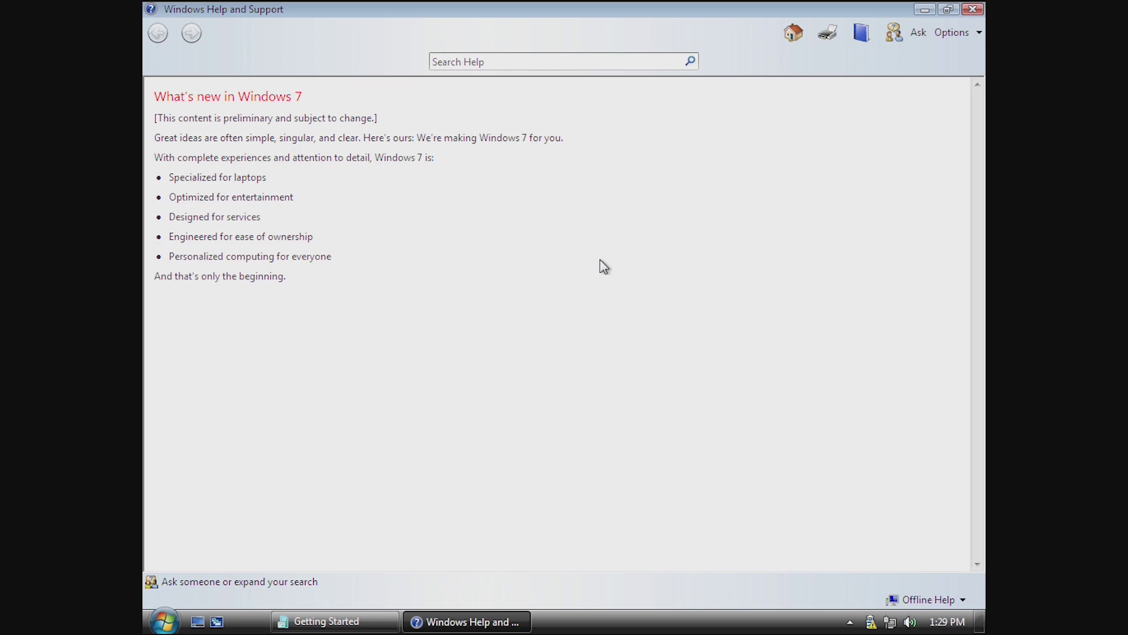
left_click_drag(167, 174, 320, 282)
left_click(331, 295)
left_click_drag(318, 15, 425, 100)
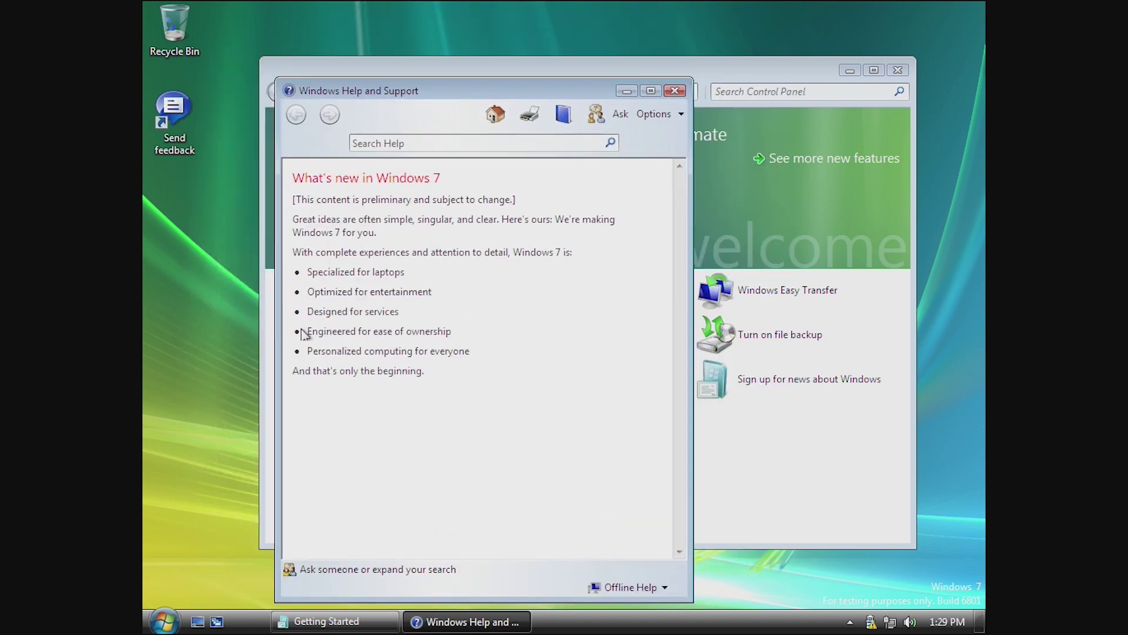
left_click(674, 92)
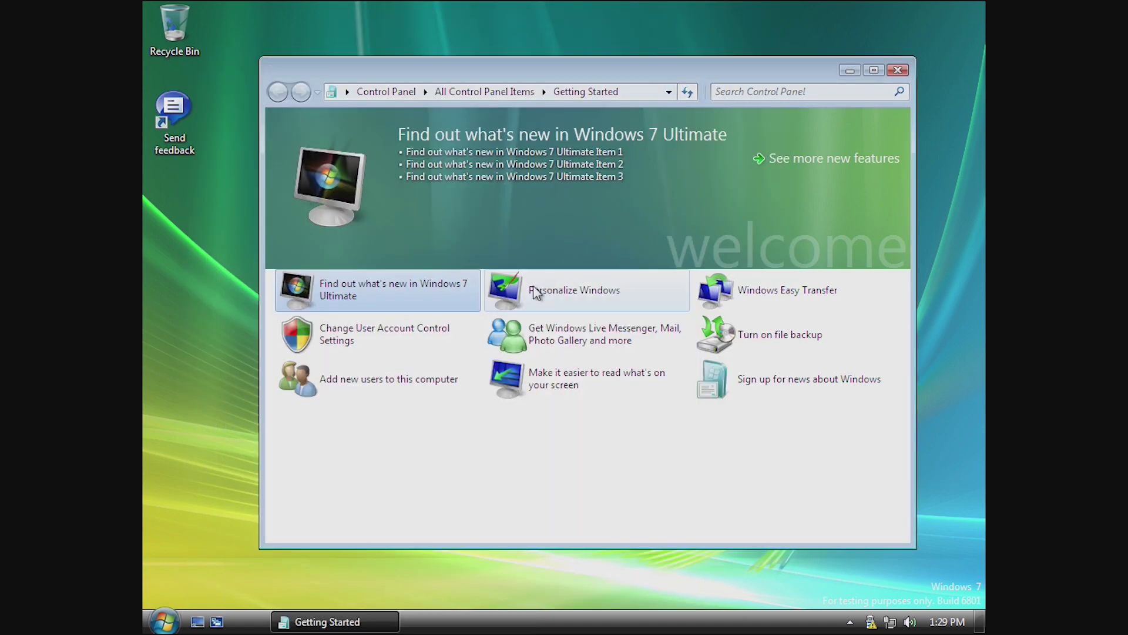
Step: View the screen readability options and the Add new users item, and close Getting Started
left_click(620, 373)
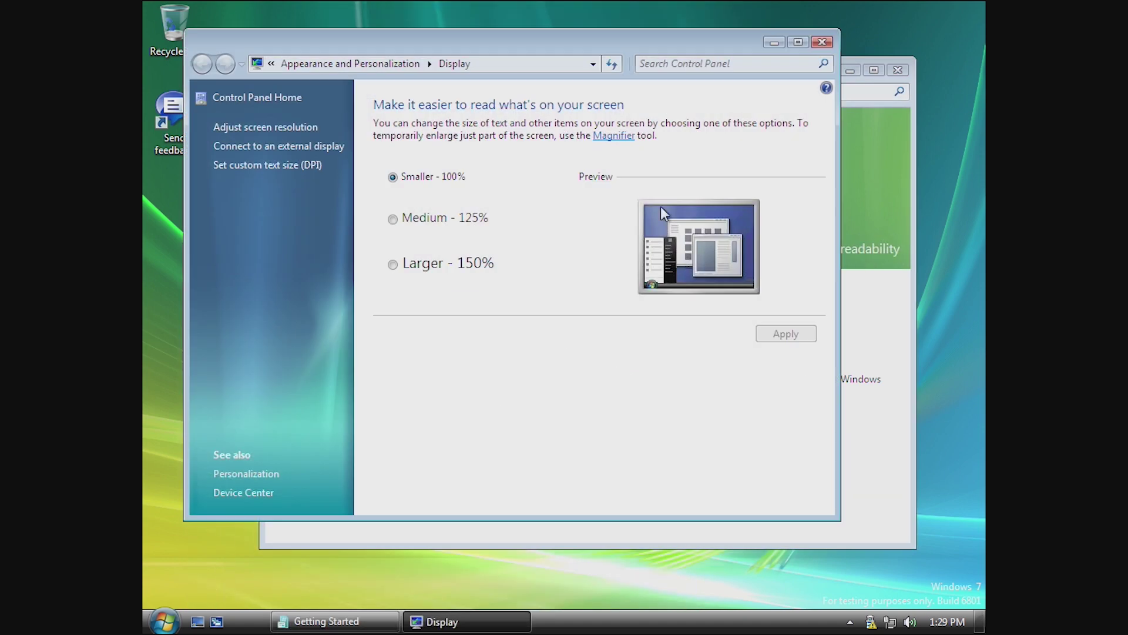
left_click(829, 43)
left_click(397, 382)
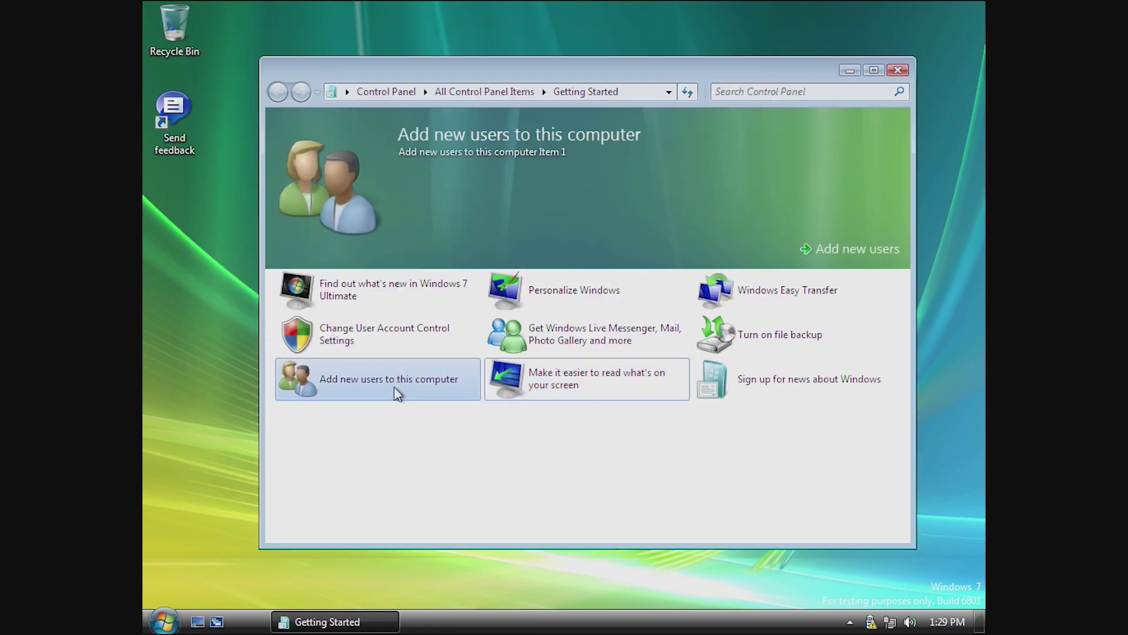
key("Up")
left_click(487, 418)
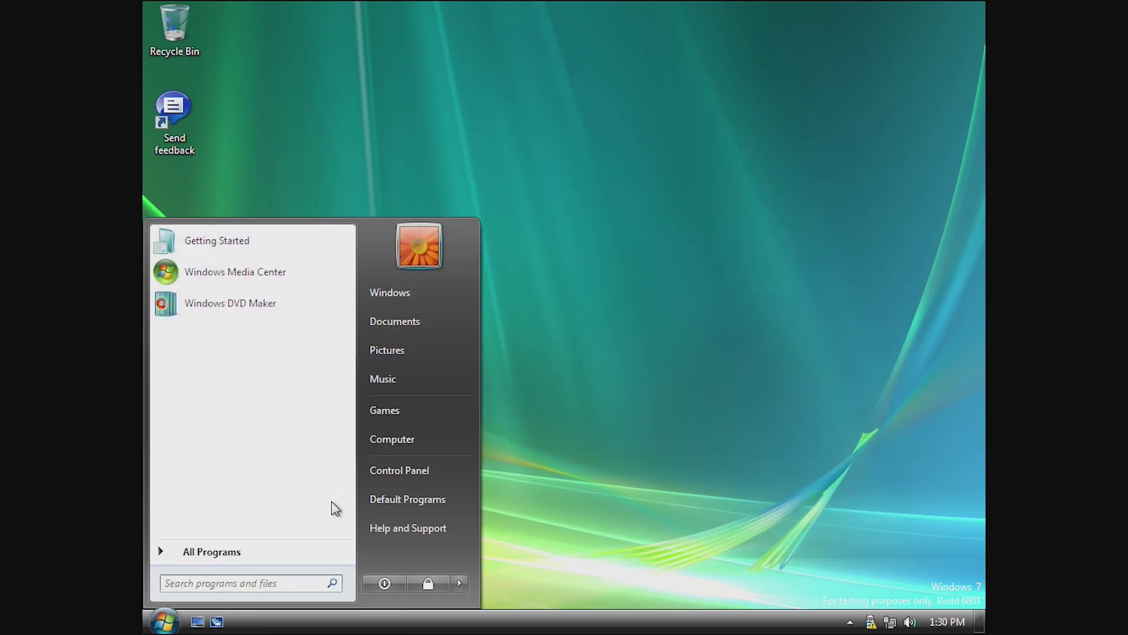
Step: Launch Internet Checkers from the Games folder and let it connect to the Internet game server
left_click(284, 556)
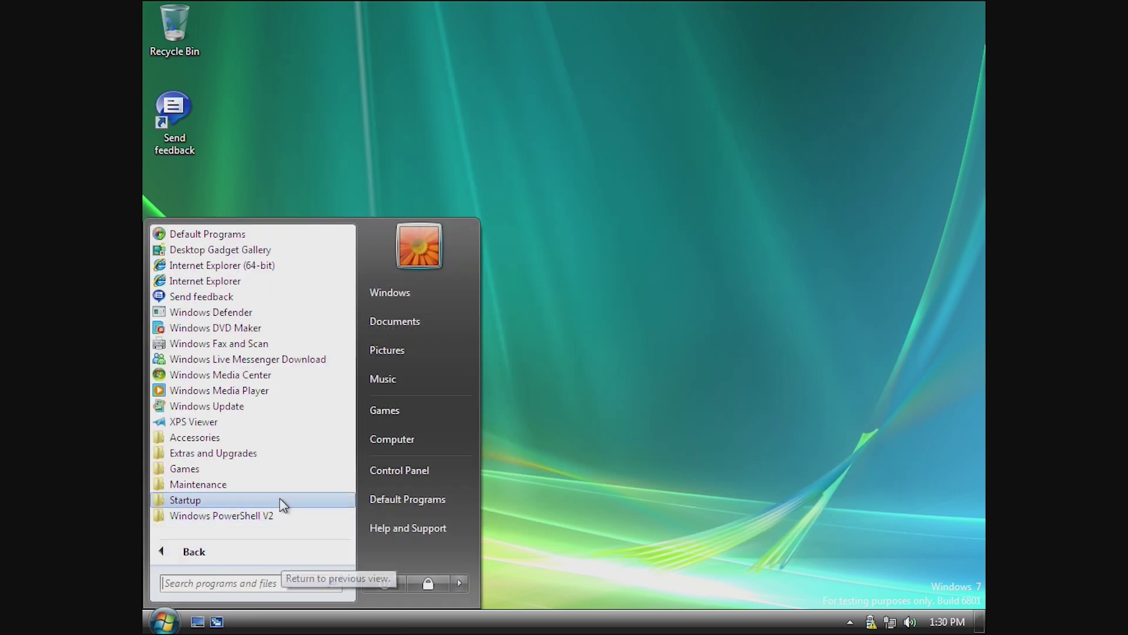
left_click(285, 469)
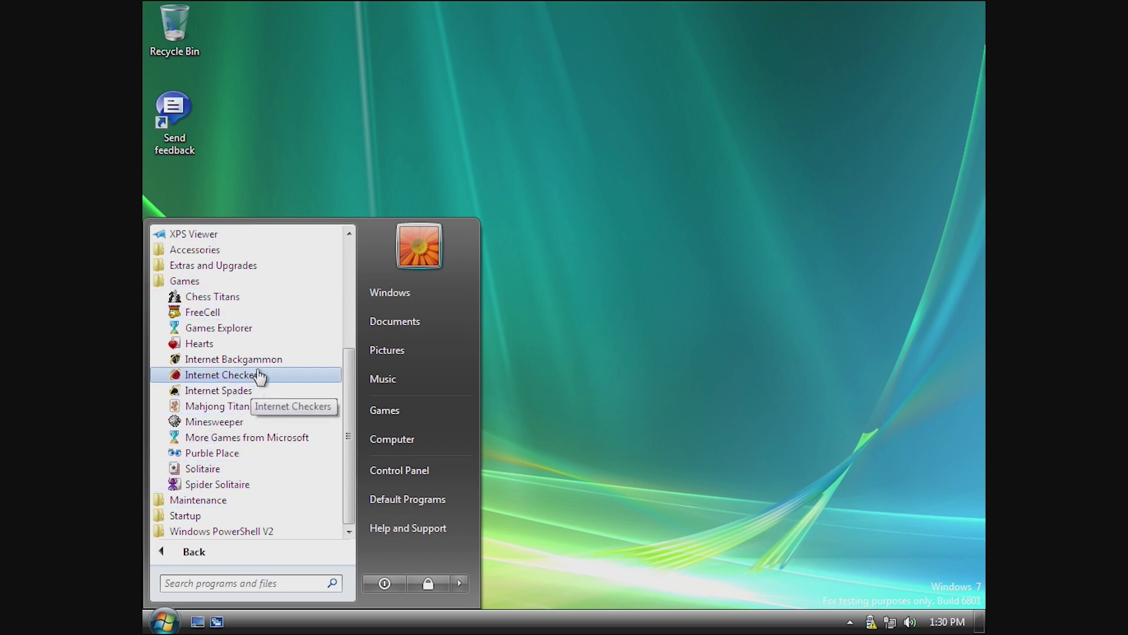
left_click(222, 379)
left_click(557, 454)
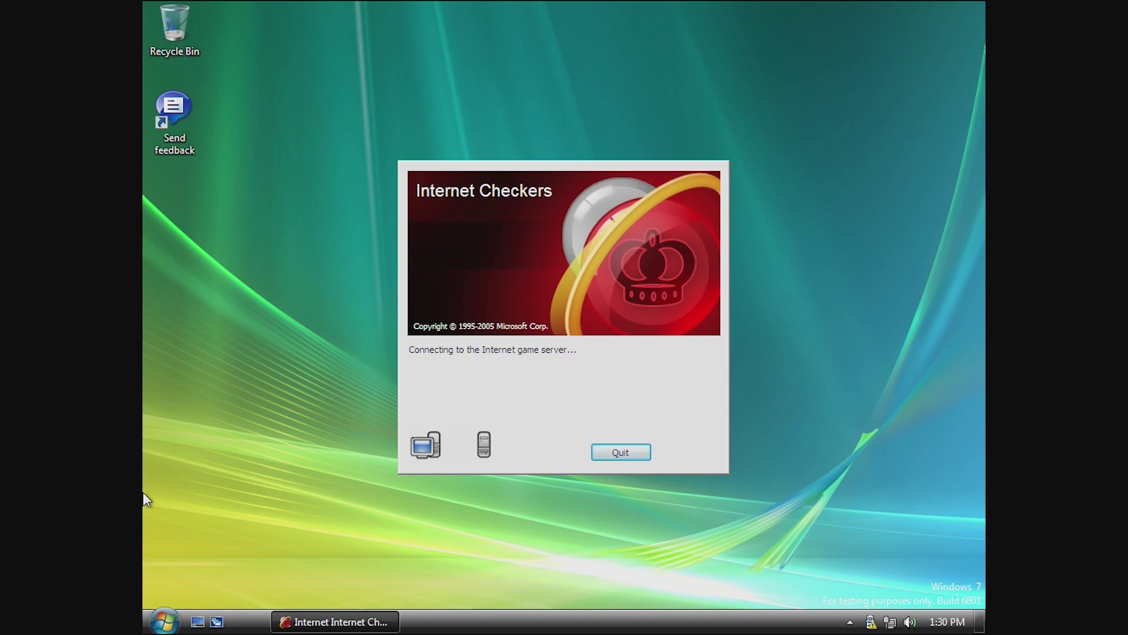
Step: Capture a rectangular area around the Internet Checkers window with the Snipping Tool and close the tool
left_click(165, 620)
left_click(212, 551)
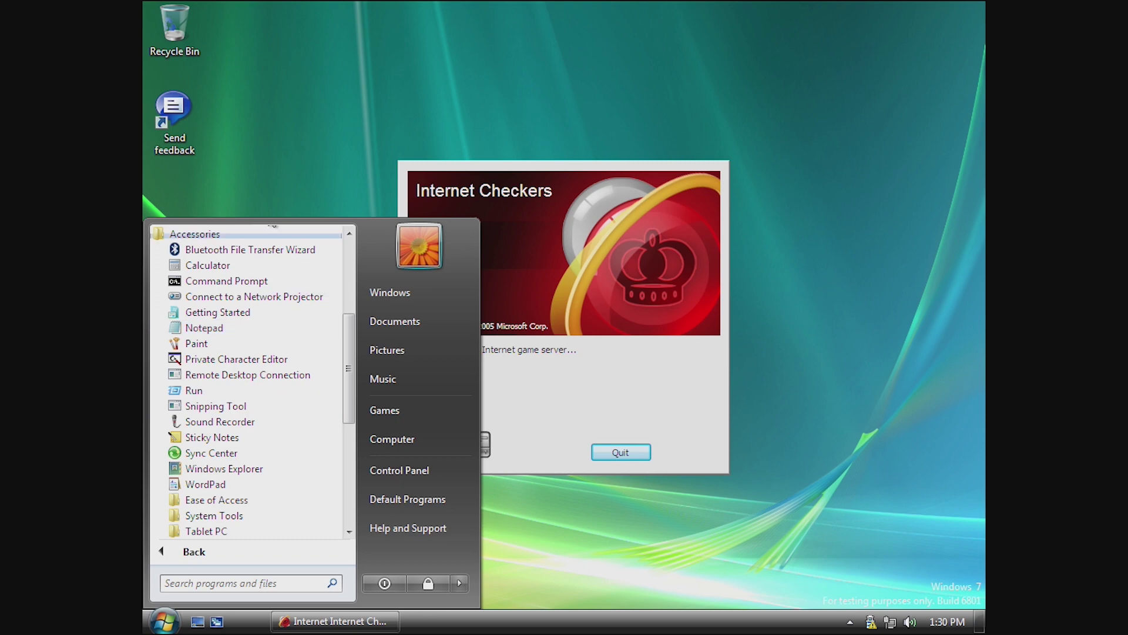
left_click(202, 409)
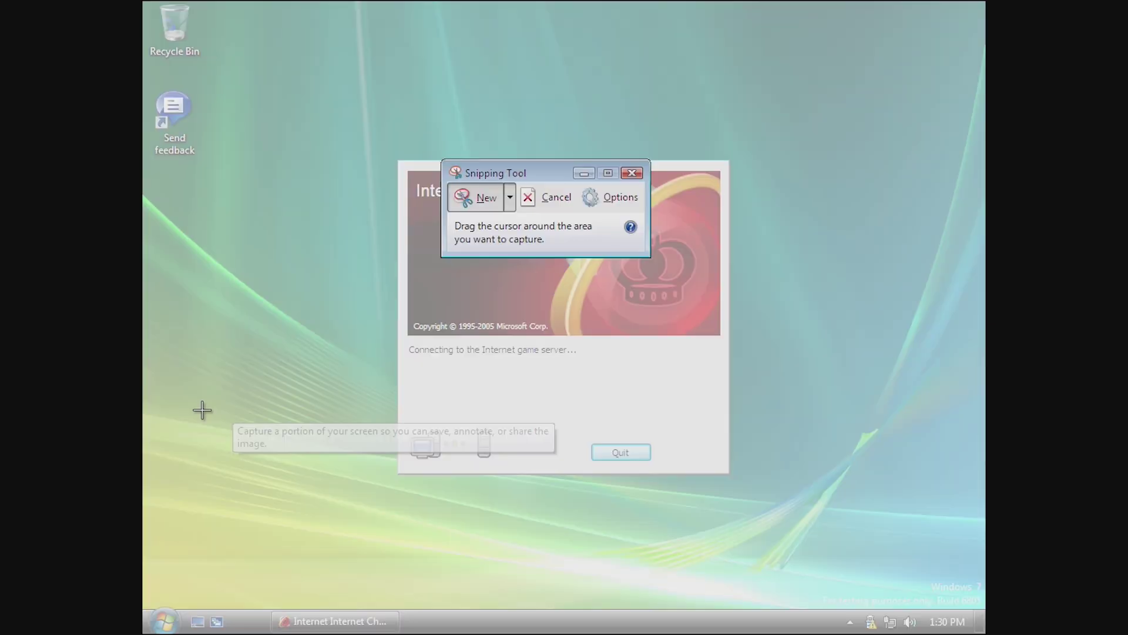
left_click_drag(499, 176, 506, 109)
left_click_drag(214, 162, 810, 421)
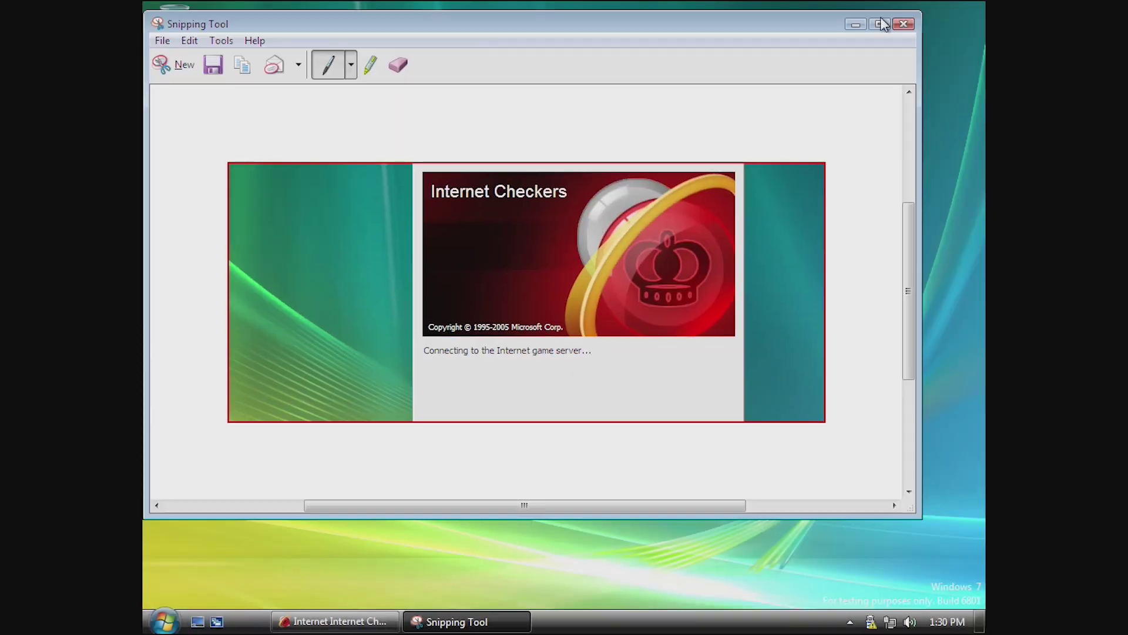
left_click(904, 23)
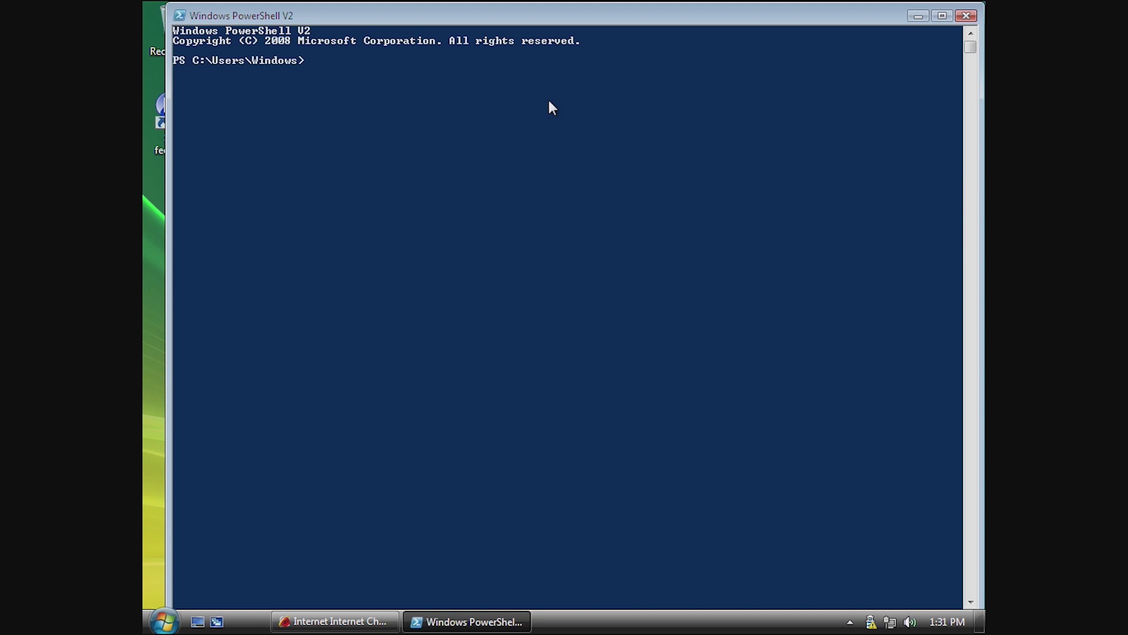
Step: Shrink the PowerShell window, move it to the middle of the desktop, and run the command echo hello
left_click_drag(168, 4, 418, 202)
left_click_drag(500, 209, 386, 88)
type("echo hello")
key("Return")
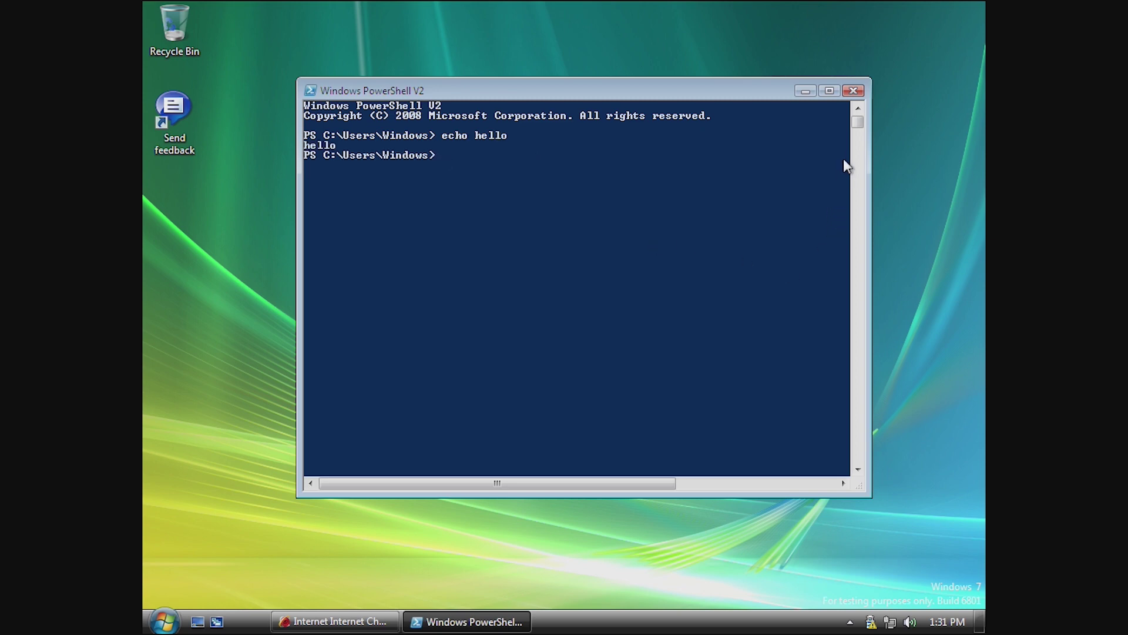
left_click_drag(858, 122, 856, 459)
left_click_drag(617, 488, 886, 97)
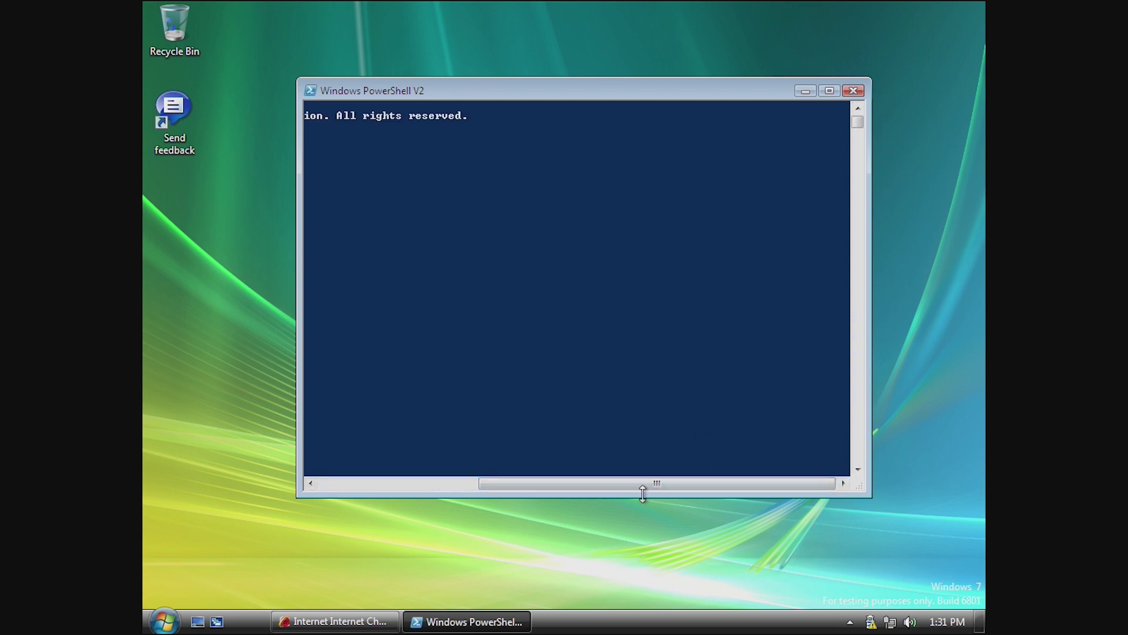
left_click_drag(645, 474, 569, 486)
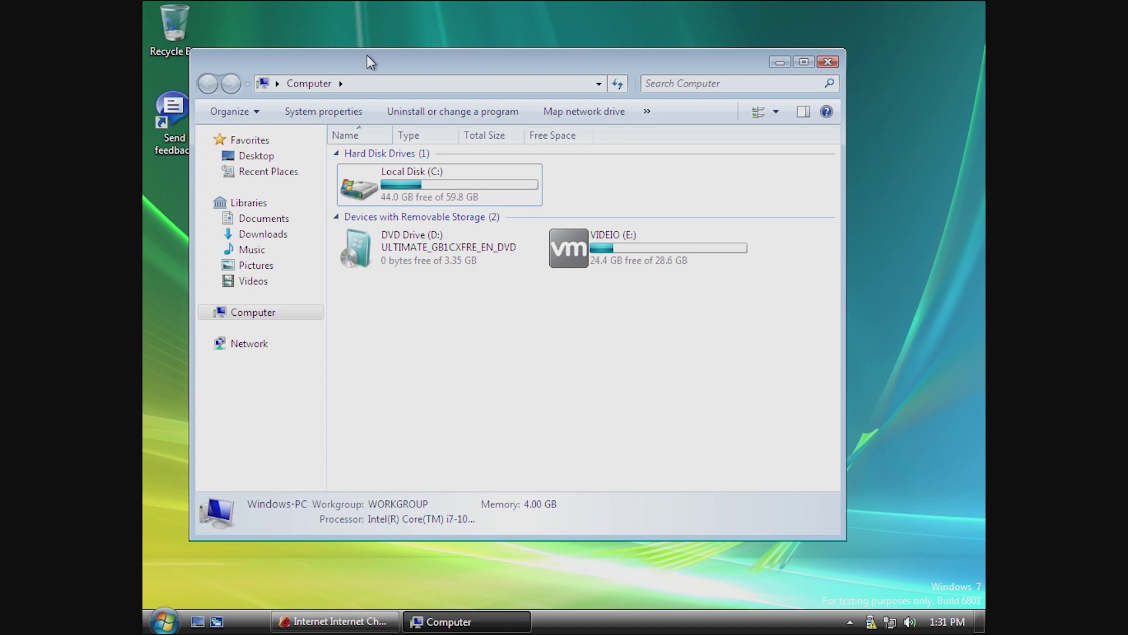
Step: Select Libraries in the Computer window's navigation tree, try resizing the window, and maximize it
left_click(379, 45)
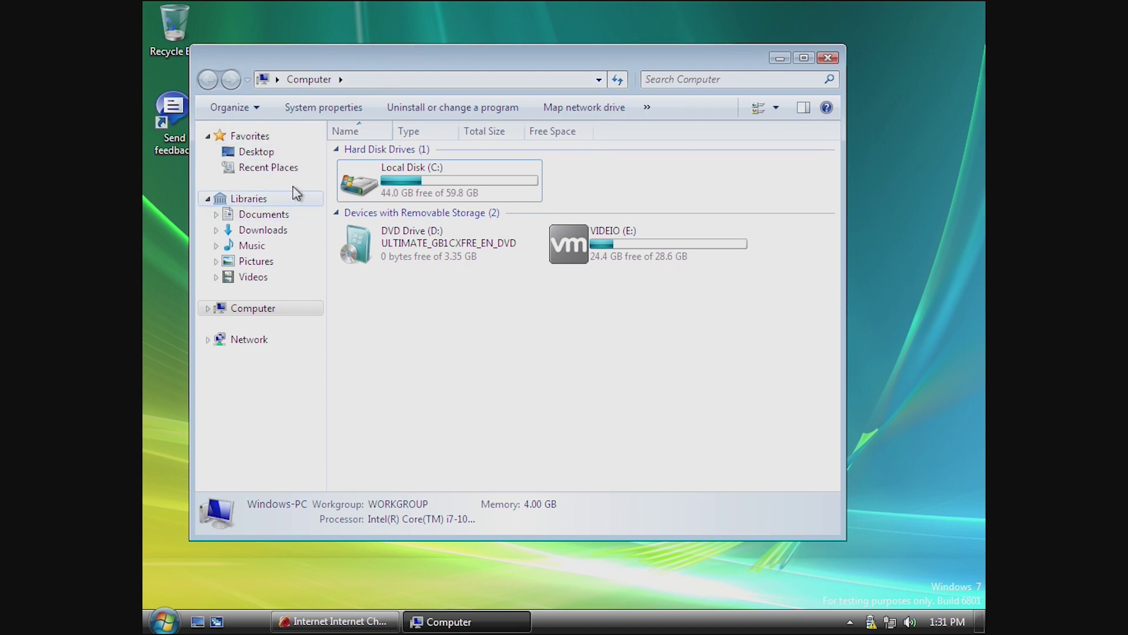
left_click(290, 201)
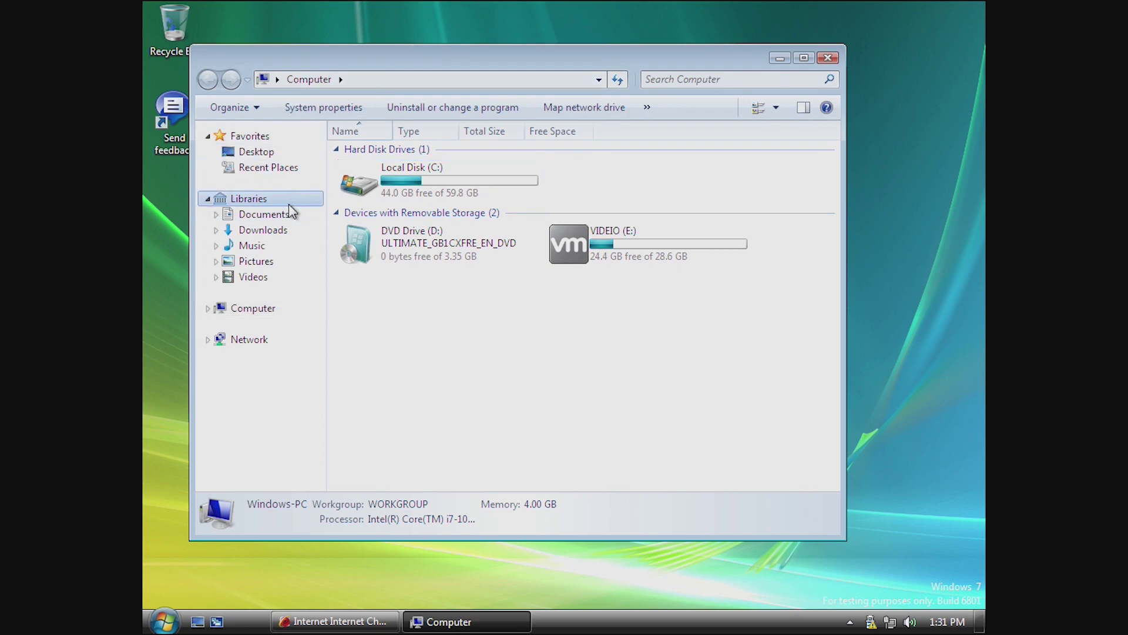
left_click_drag(689, 374, 492, 449)
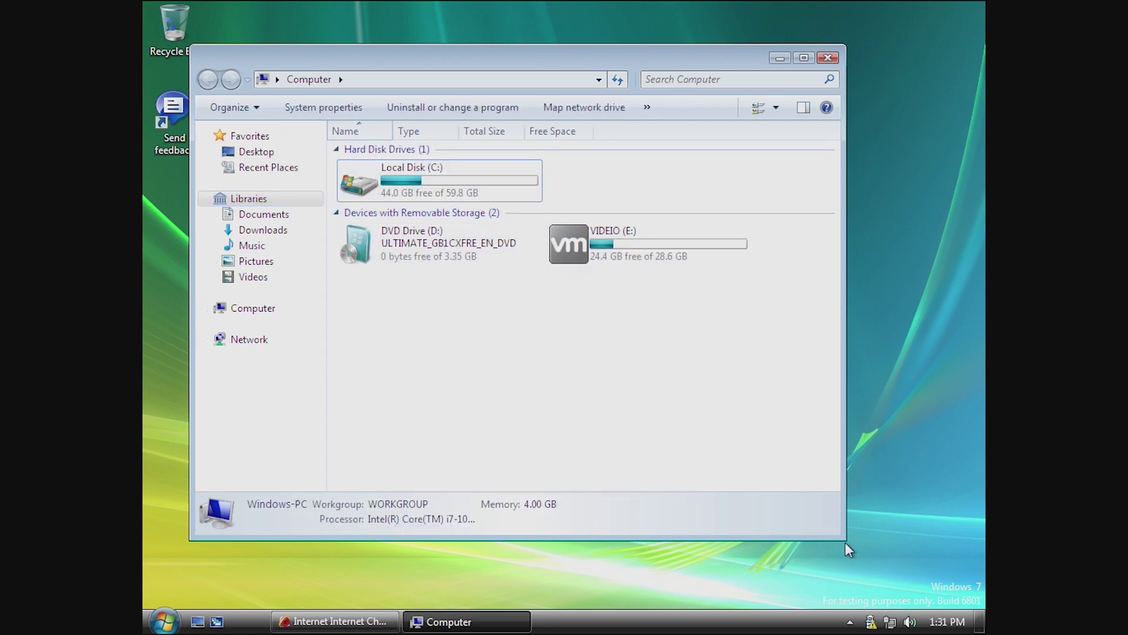
left_click_drag(845, 540, 985, 608)
left_click_drag(671, 449, 680, 371)
key("super+Up")
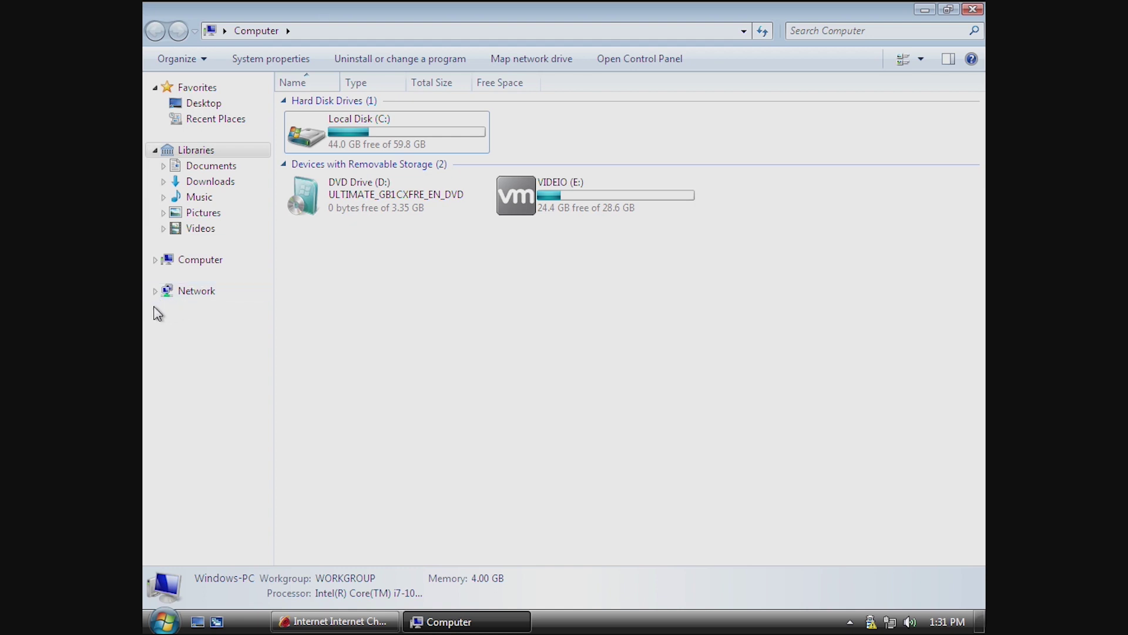
Step: View the Network location, select Desktop under Favorites, and close the Explorer window
left_click(166, 292)
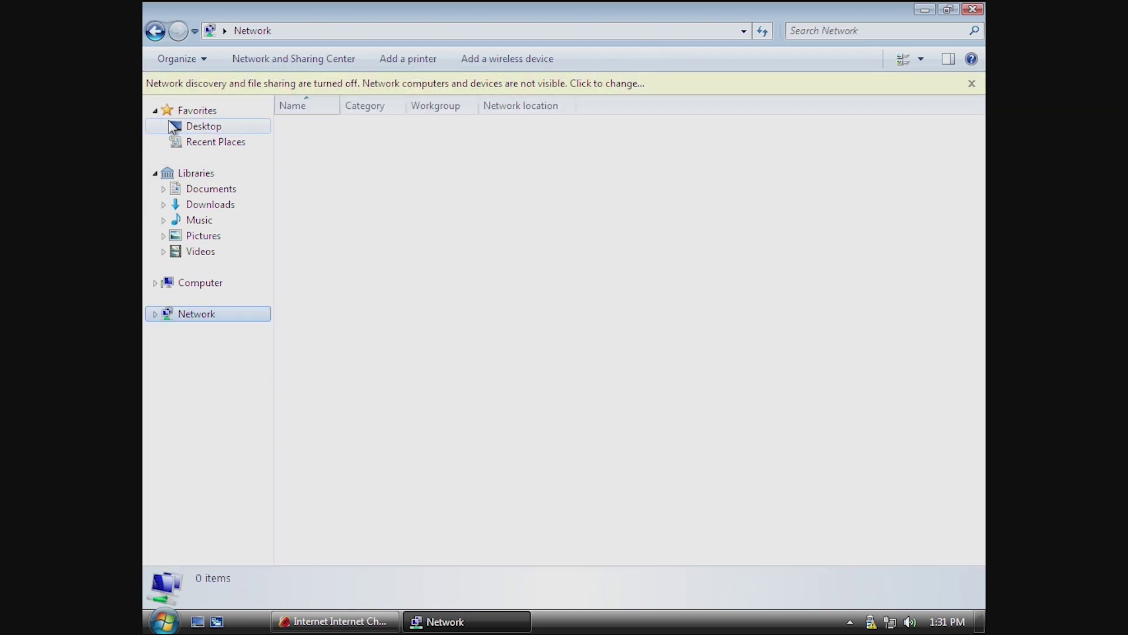
left_click(168, 126)
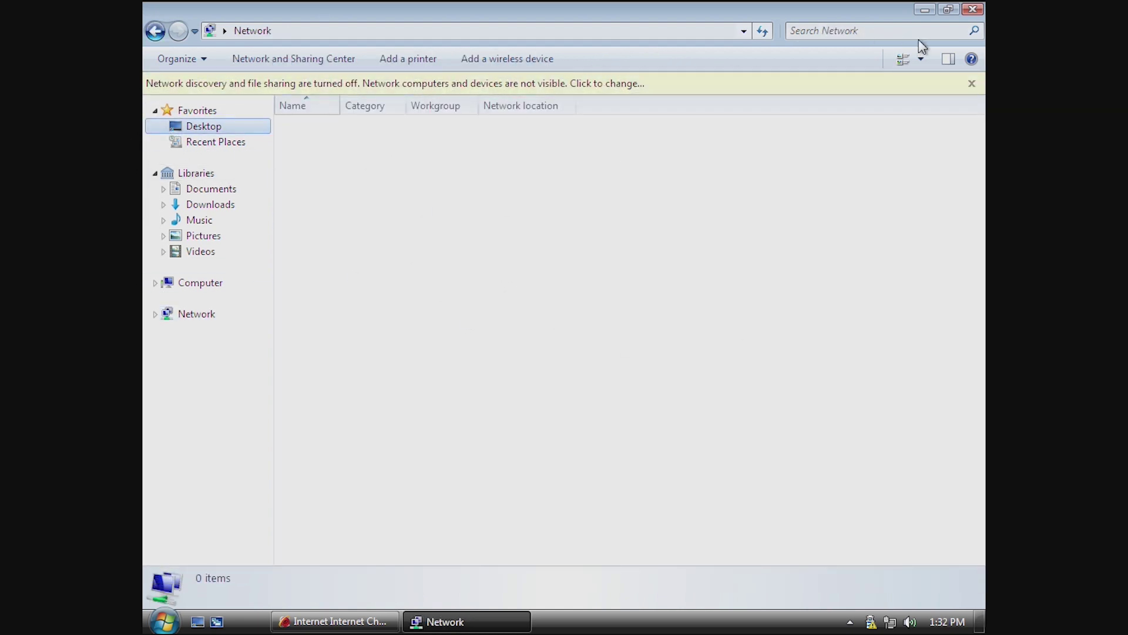
left_click(973, 9)
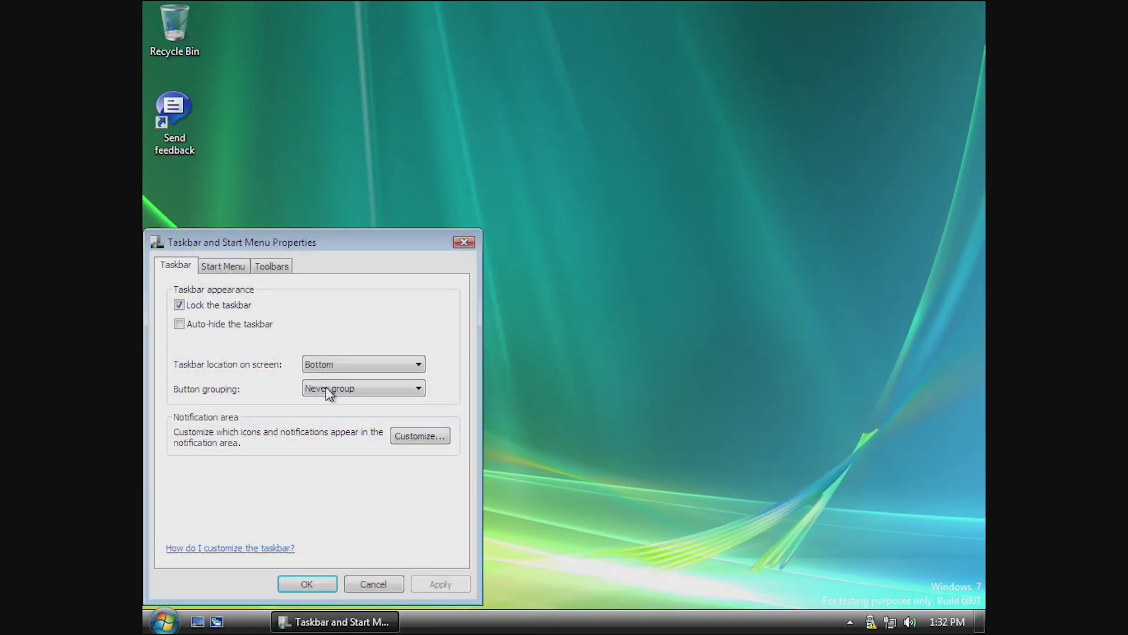
Step: Look through the Taskbar, Start Menu and Toolbars settings in Taskbar and Start Menu Properties
left_click(238, 265)
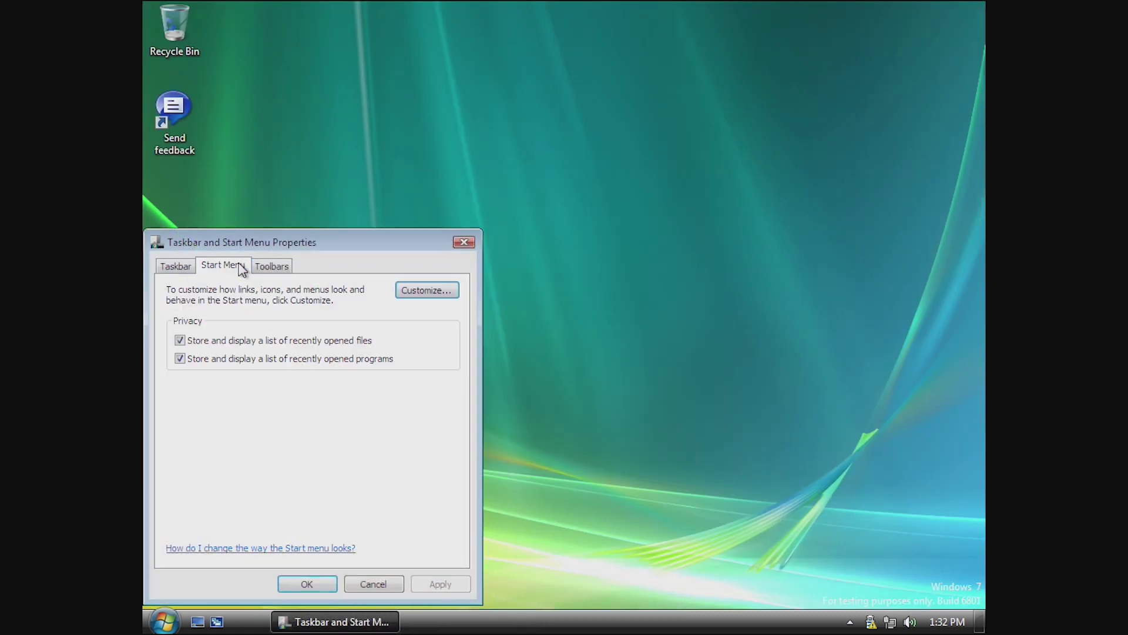
left_click(283, 272)
left_click(224, 270)
left_click(187, 271)
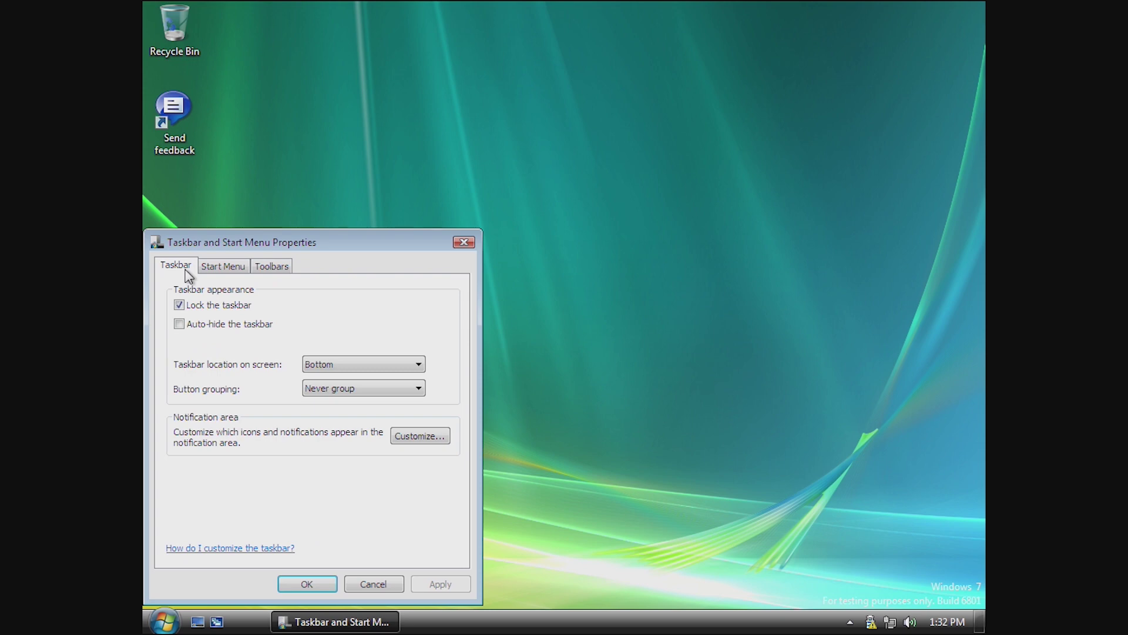
left_click(224, 266)
left_click(257, 269)
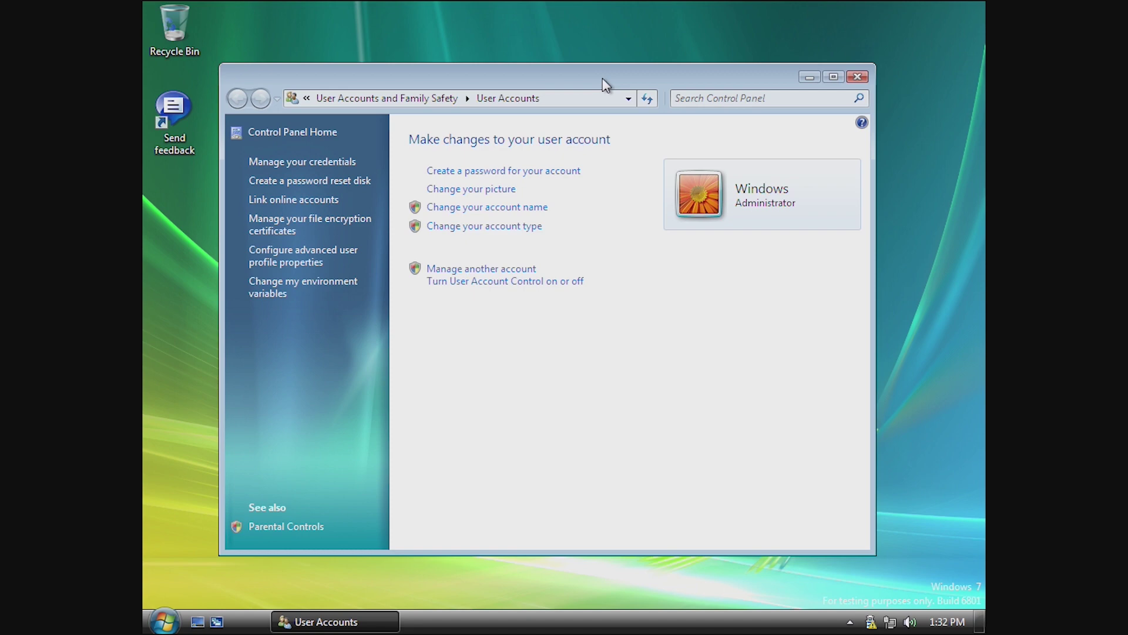
Step: Try window snapping with User Accounts, maximizing it and docking it to the left half of the desktop, and close it
left_click_drag(606, 85, 144, 112)
left_click_drag(415, 29, 982, 245)
left_click_drag(778, 3, 446, 7)
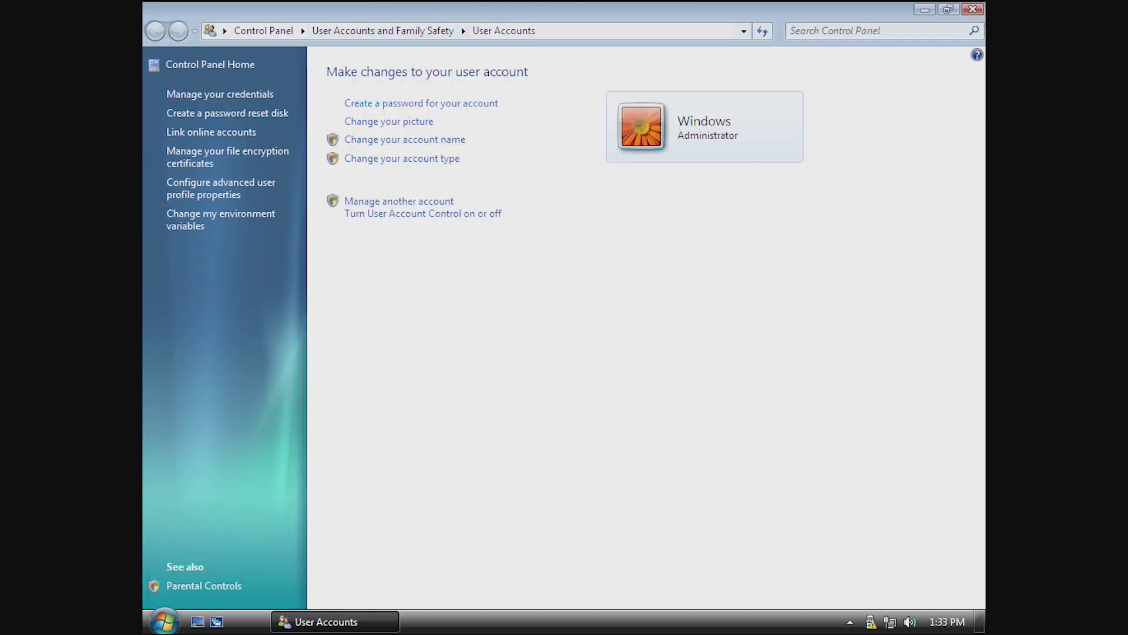
left_click_drag(512, 11, 537, 6)
left_click_drag(827, 7, 144, 235)
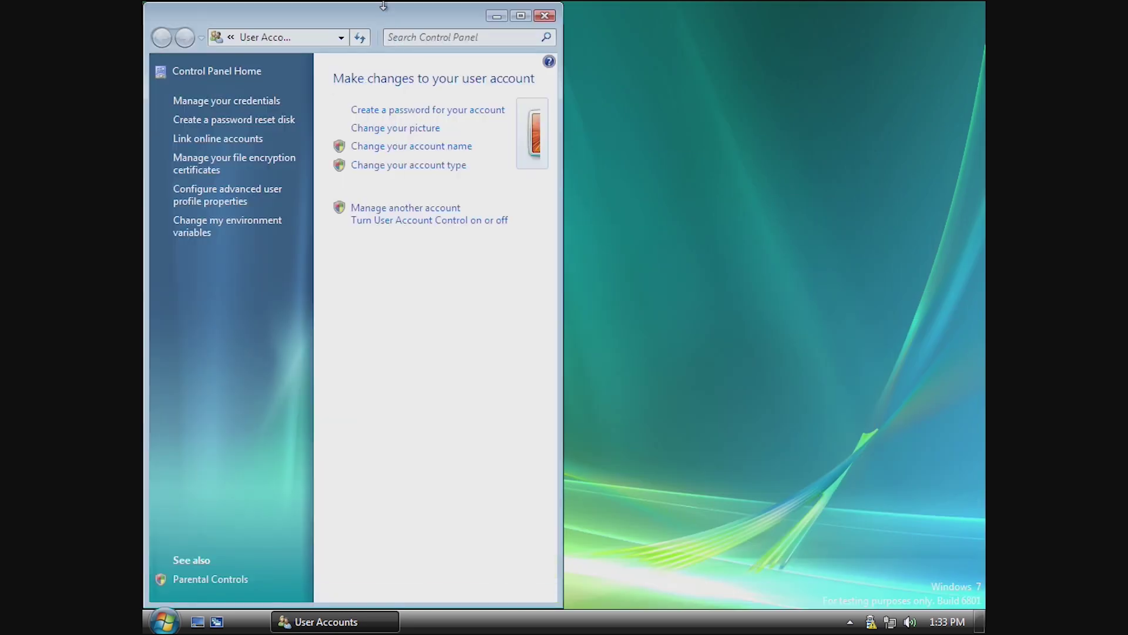
key("alt+F4")
Step: Run winver to view the Windows version details, move the About Windows dialog toward the desktop's centre, and close it
key("super+r")
type("winver")
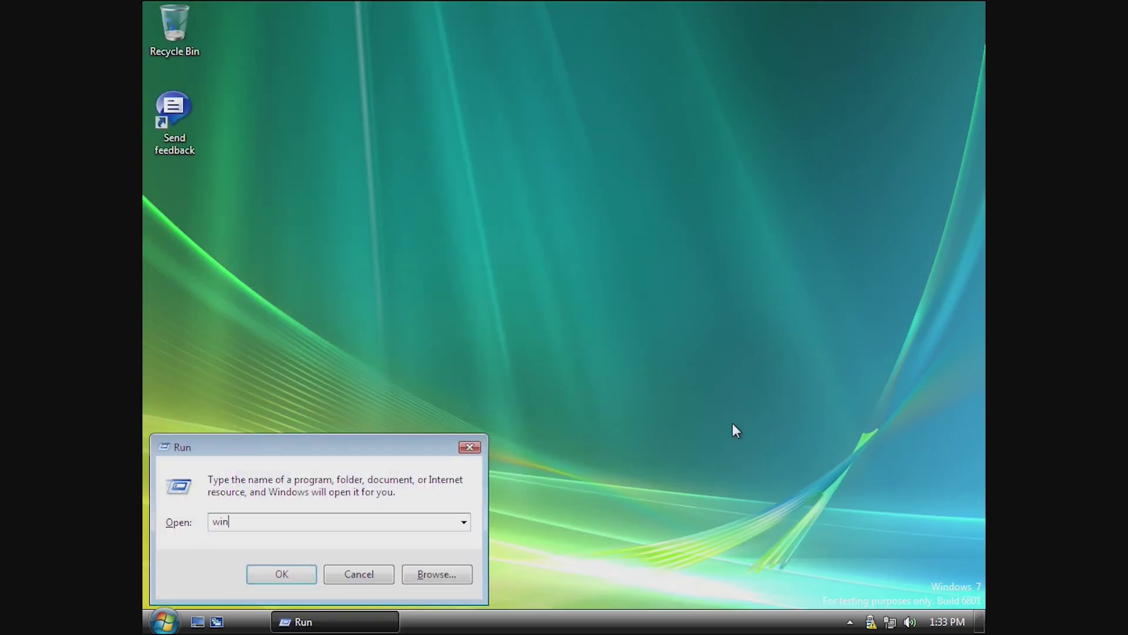
key("Return")
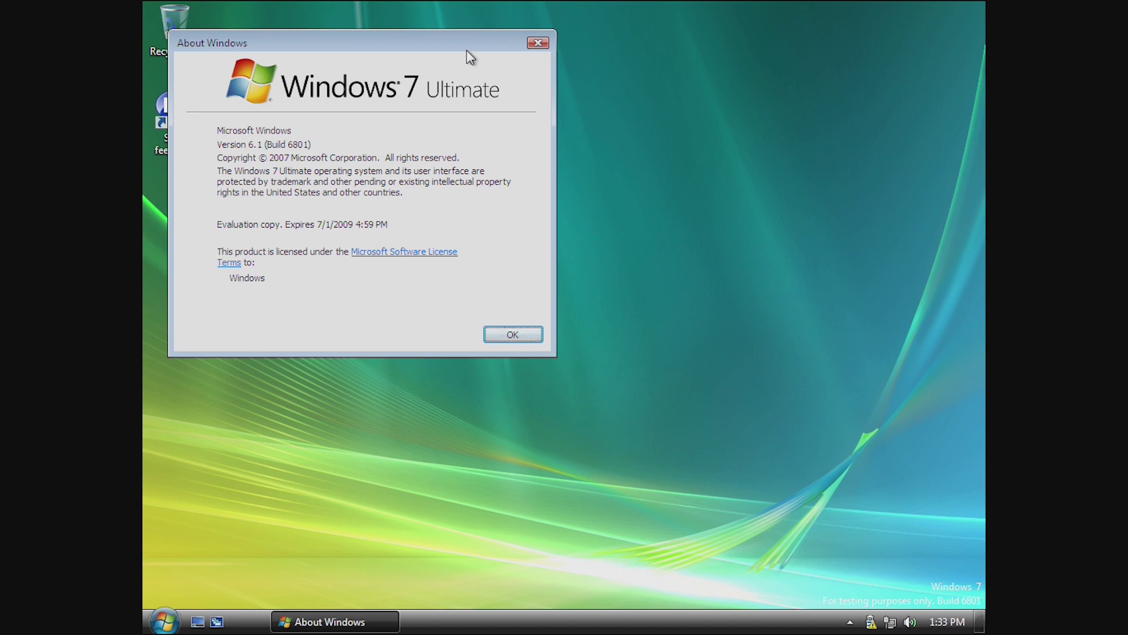
left_click_drag(449, 41, 625, 76)
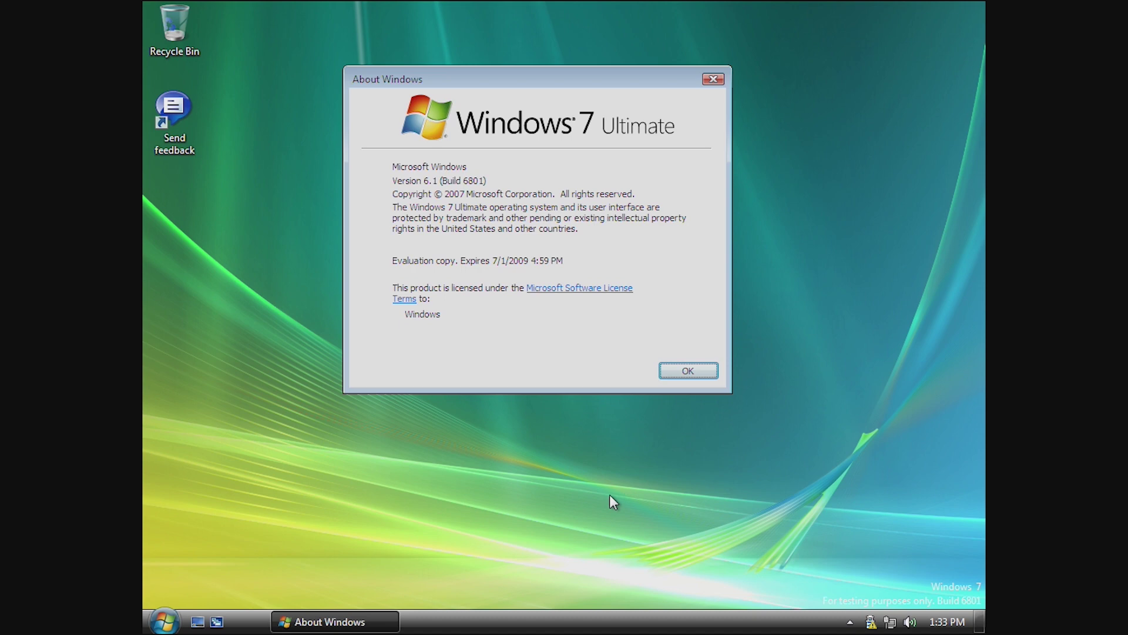
left_click(683, 374)
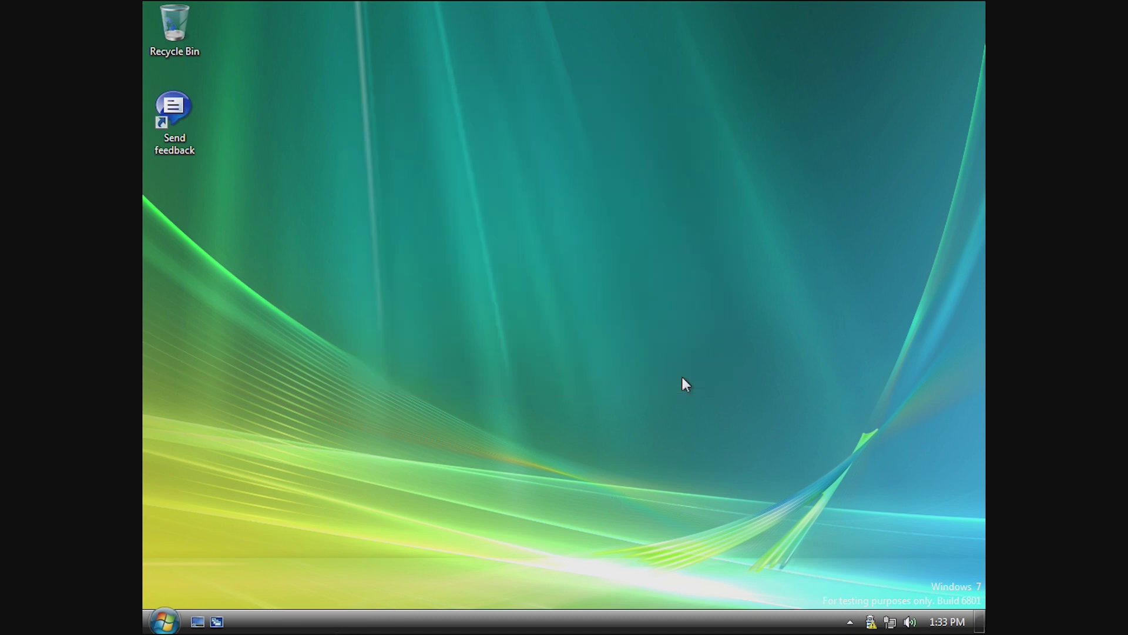